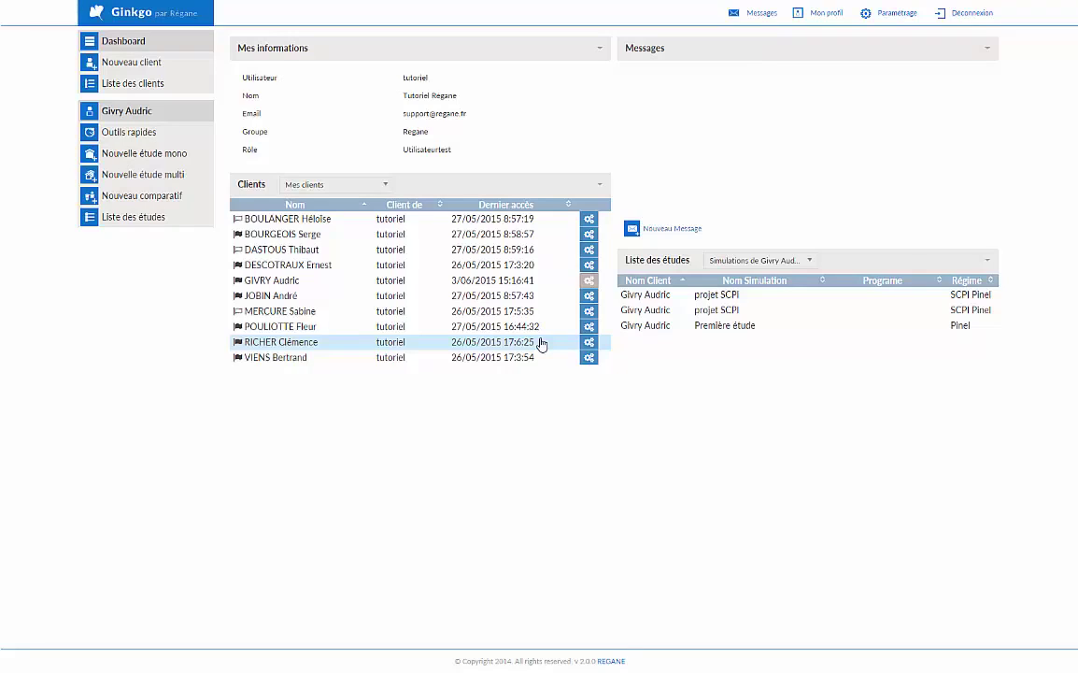
Step: Duplicate the study "Première étude" from the selected client's list of studies
left_click(178, 219)
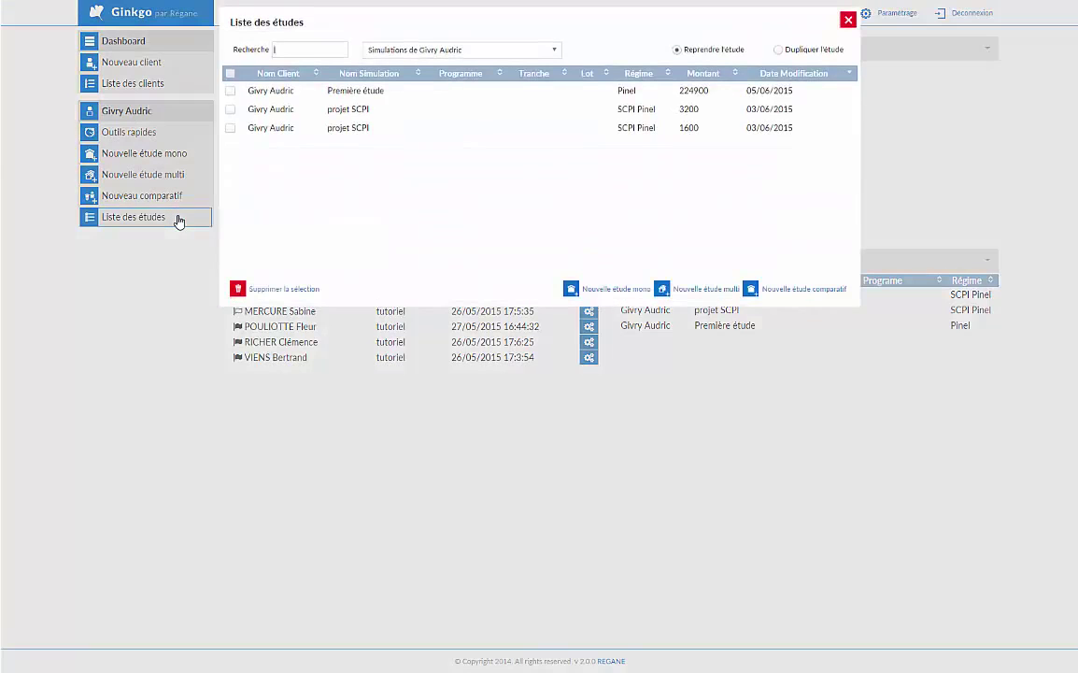
left_click(777, 49)
left_click(766, 92)
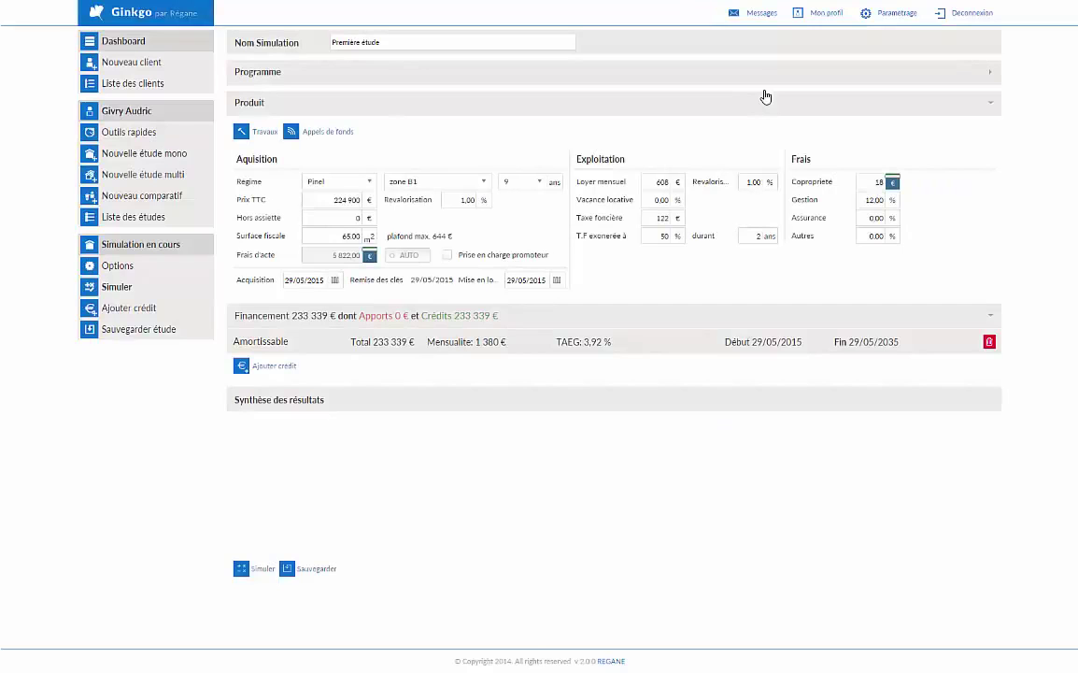
Step: Rename the duplicated simulation as "Première étude modifiée"
triple_click(529, 40)
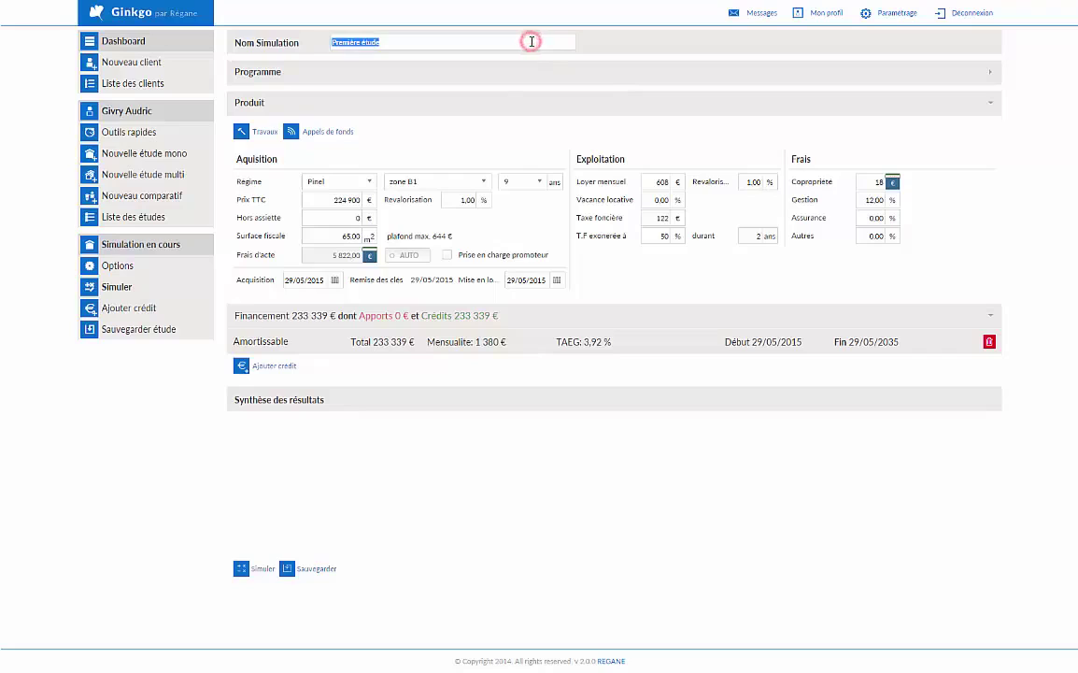
left_click(532, 41)
type("modifiée")
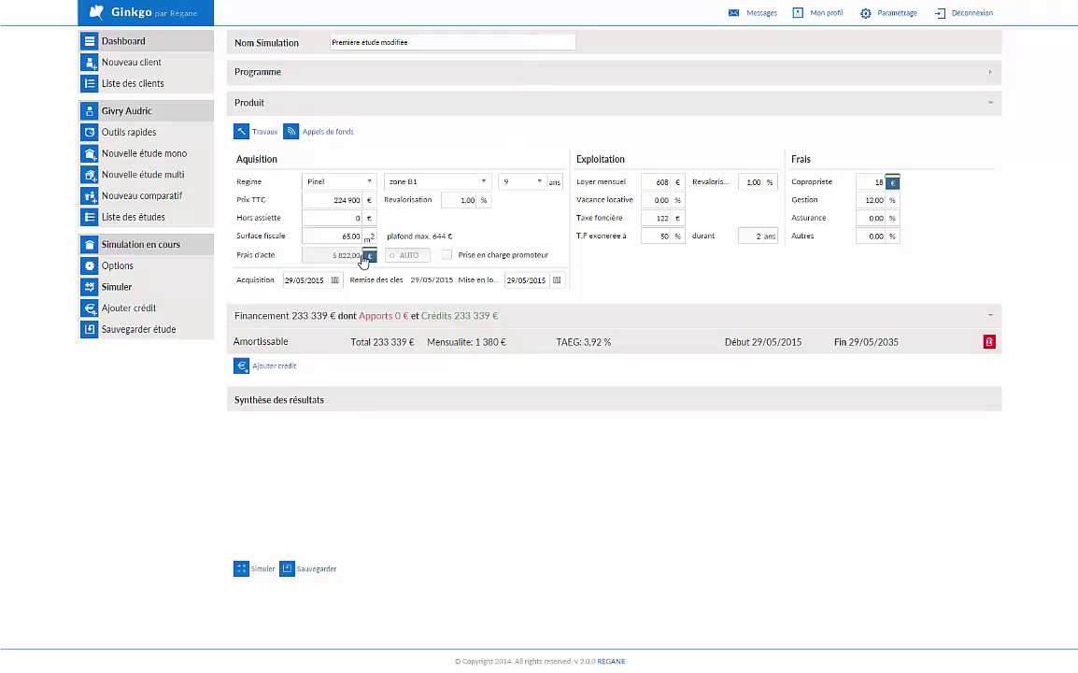
Step: Set the acquisition date to 12/05/2009
left_click(336, 280)
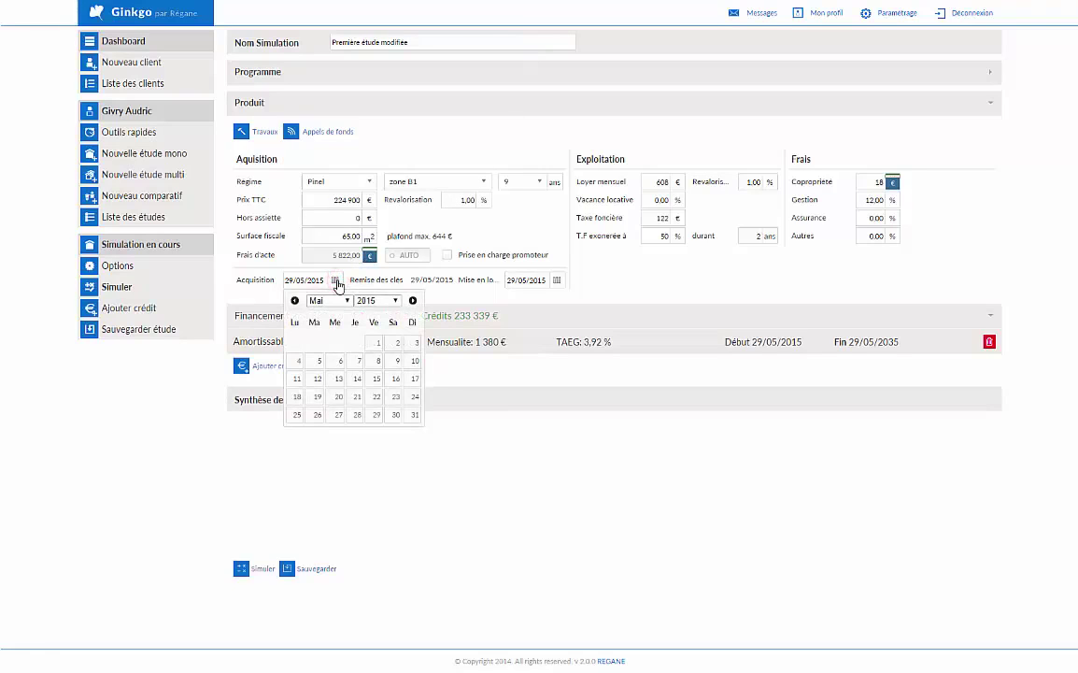
left_click(397, 300)
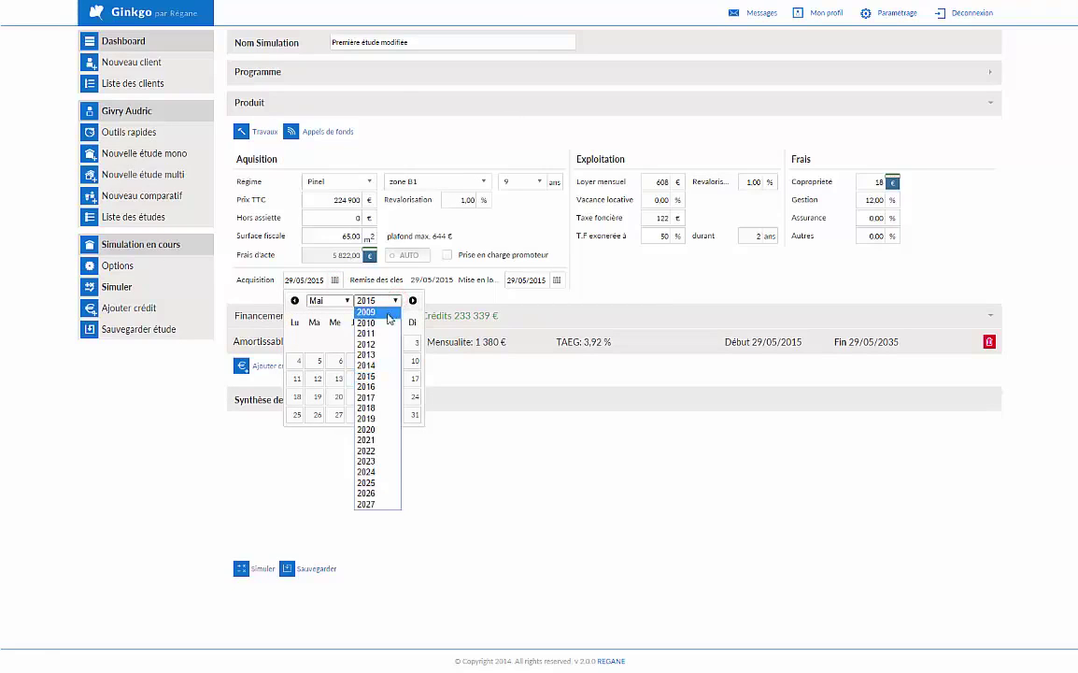
left_click(387, 311)
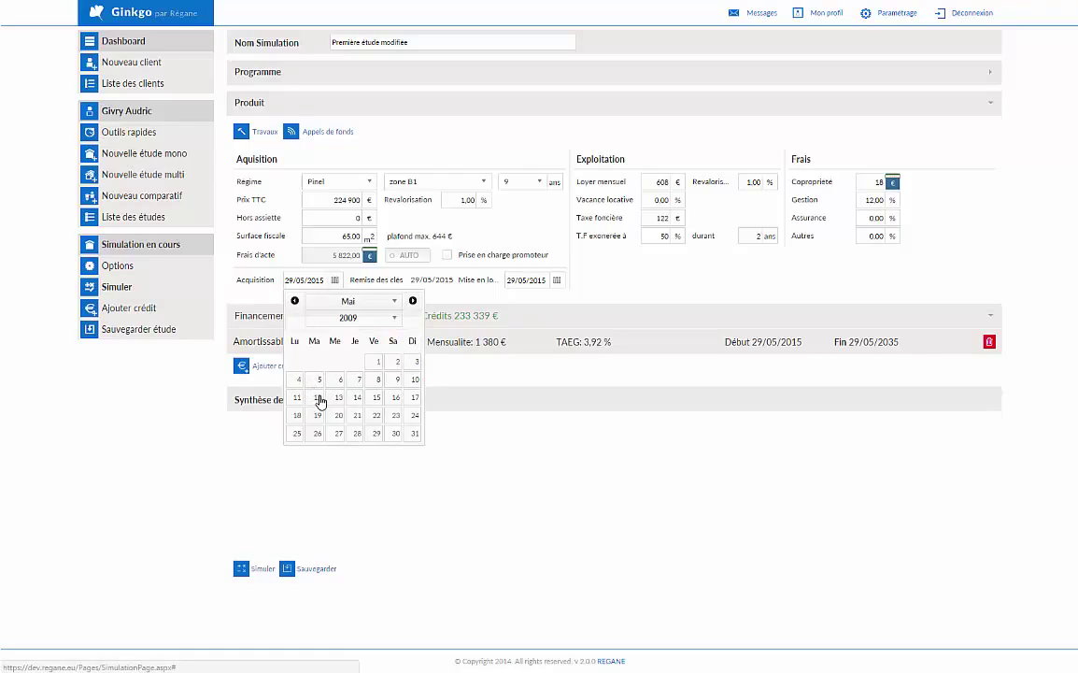
left_click(321, 399)
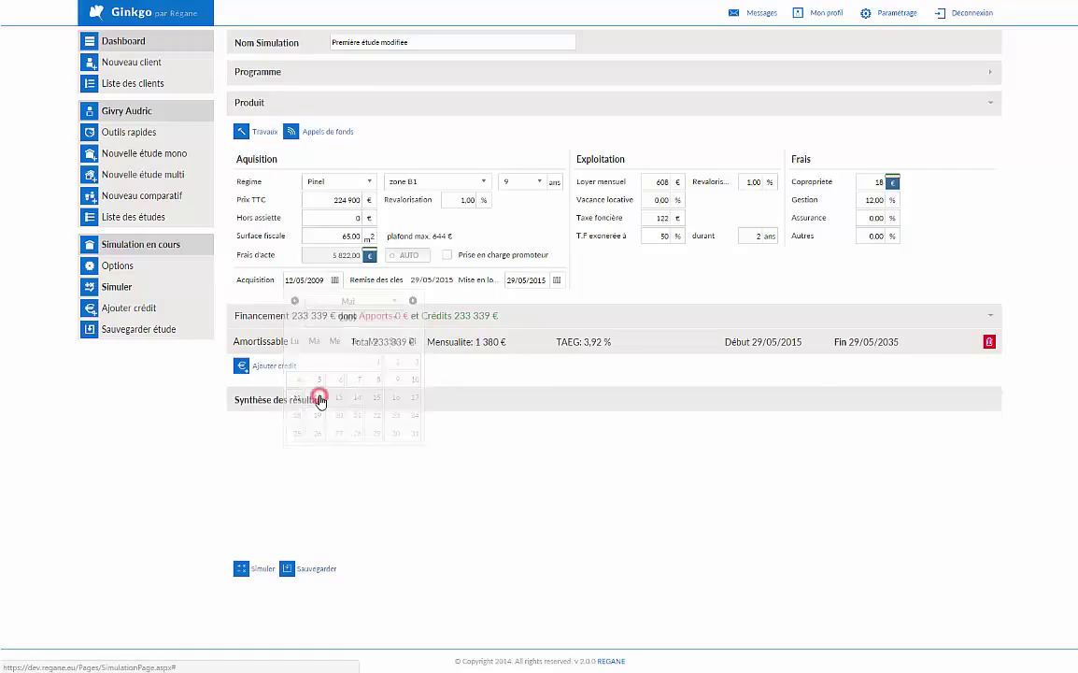
Step: Change the acquisition date to 15/09/2015
left_click(334, 280)
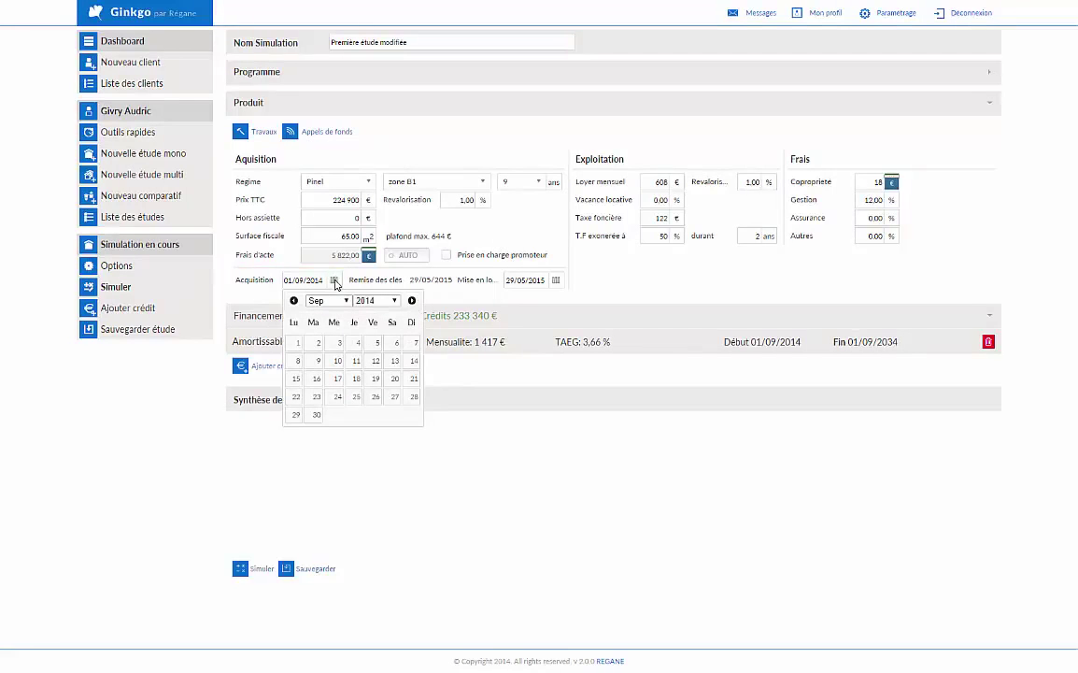
left_click(412, 301)
left_click(412, 300)
left_click(412, 301)
left_click(412, 301)
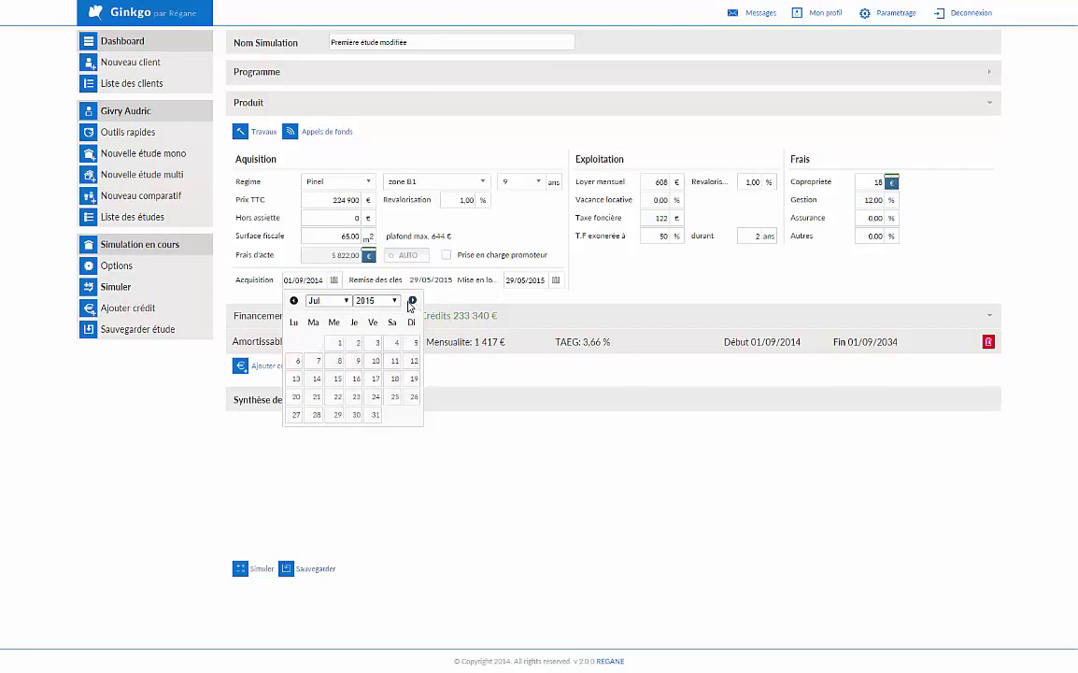
left_click(412, 301)
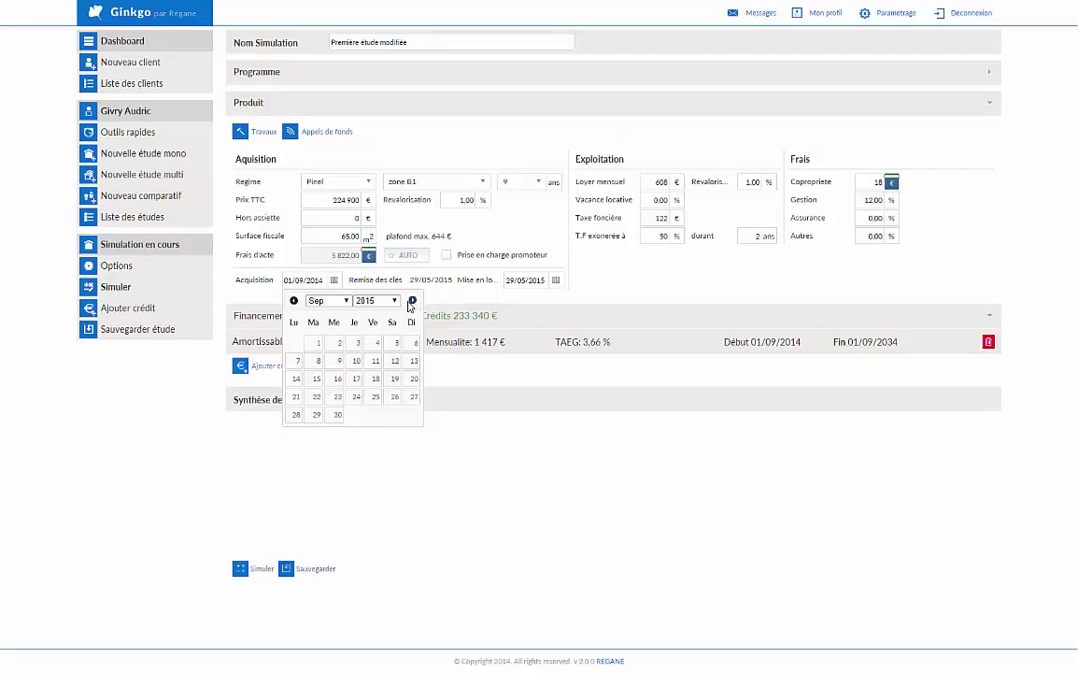
left_click(318, 382)
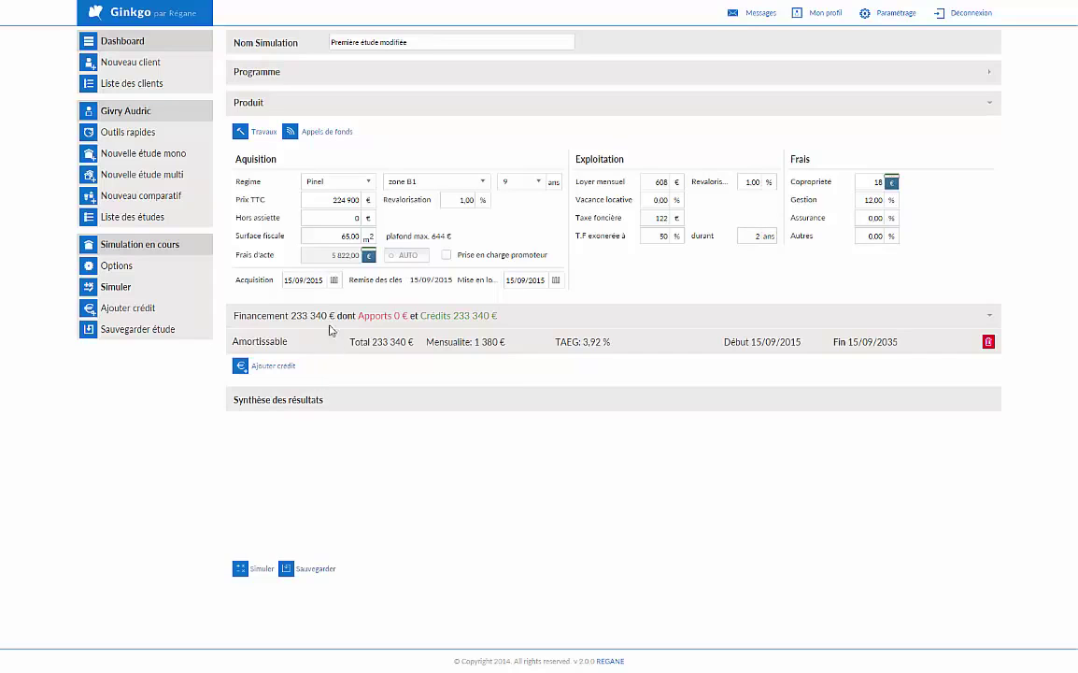
Step: Open the Appels de fonds schedule and review the individual-housing and free-entry templates, ending on habitat collectif
left_click(289, 132)
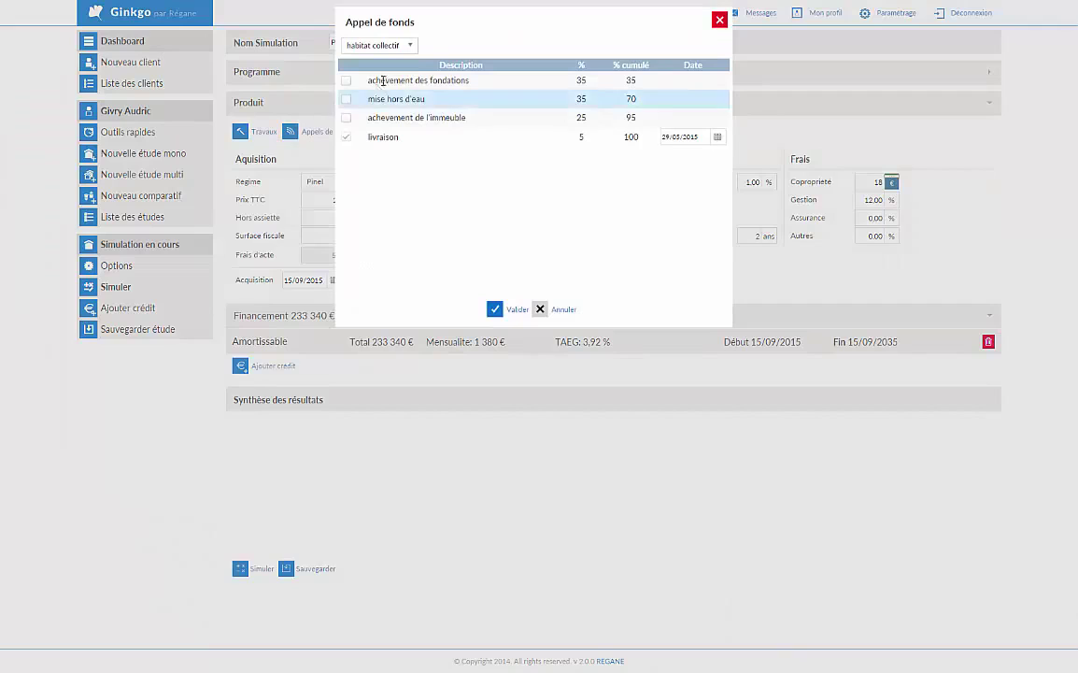
left_click(408, 45)
left_click(401, 76)
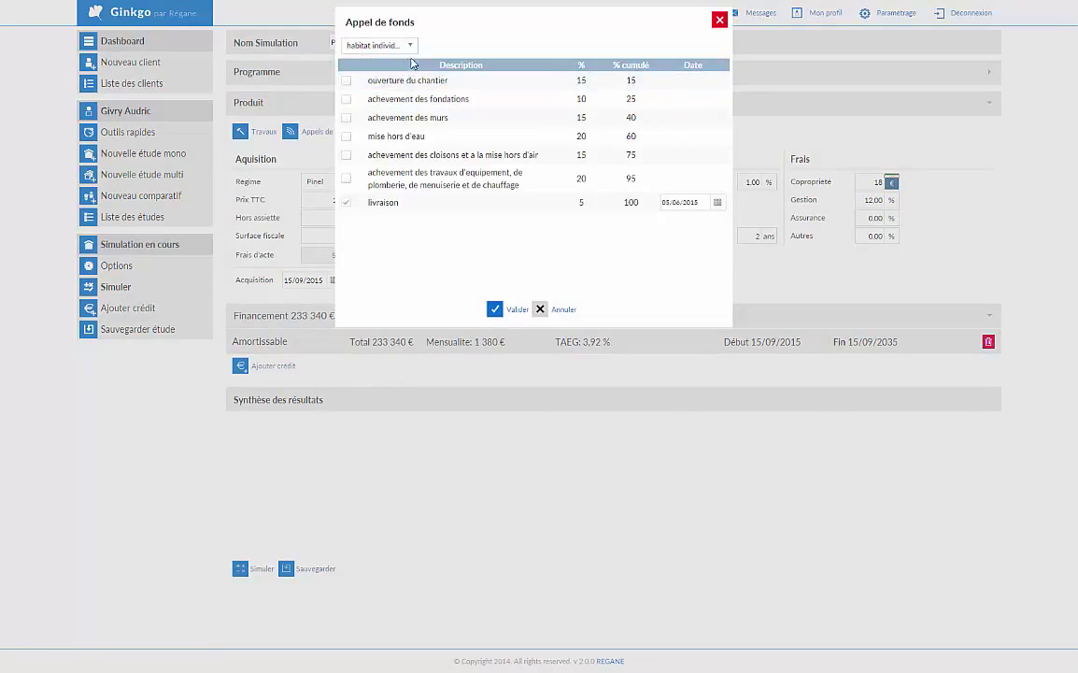
left_click(409, 45)
left_click(403, 89)
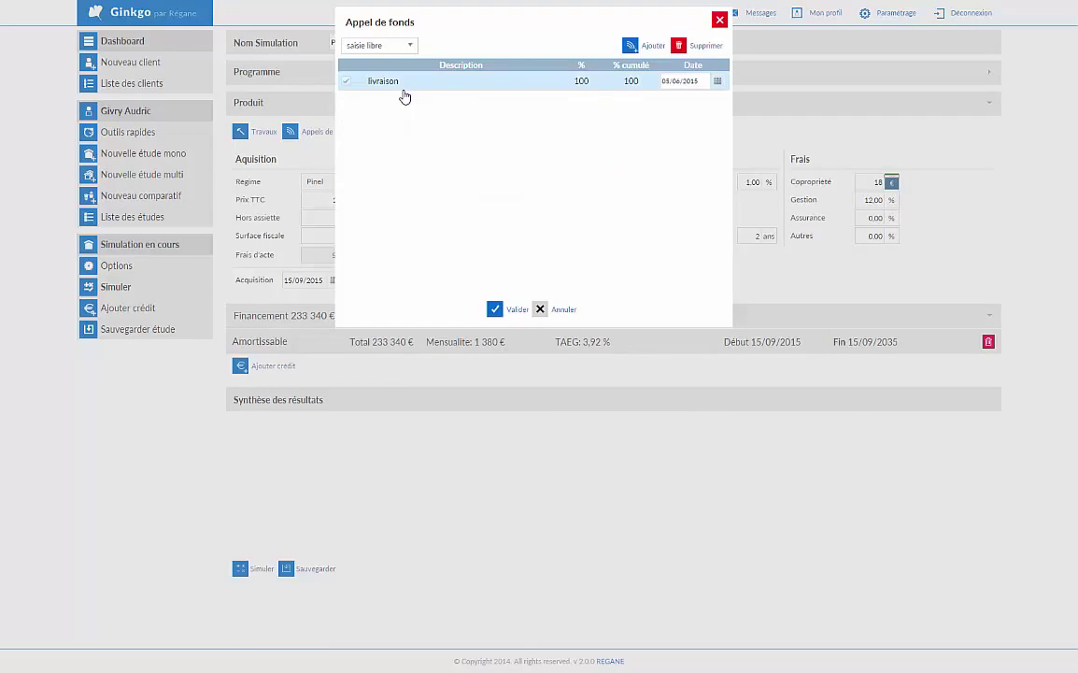
left_click(411, 47)
left_click(402, 60)
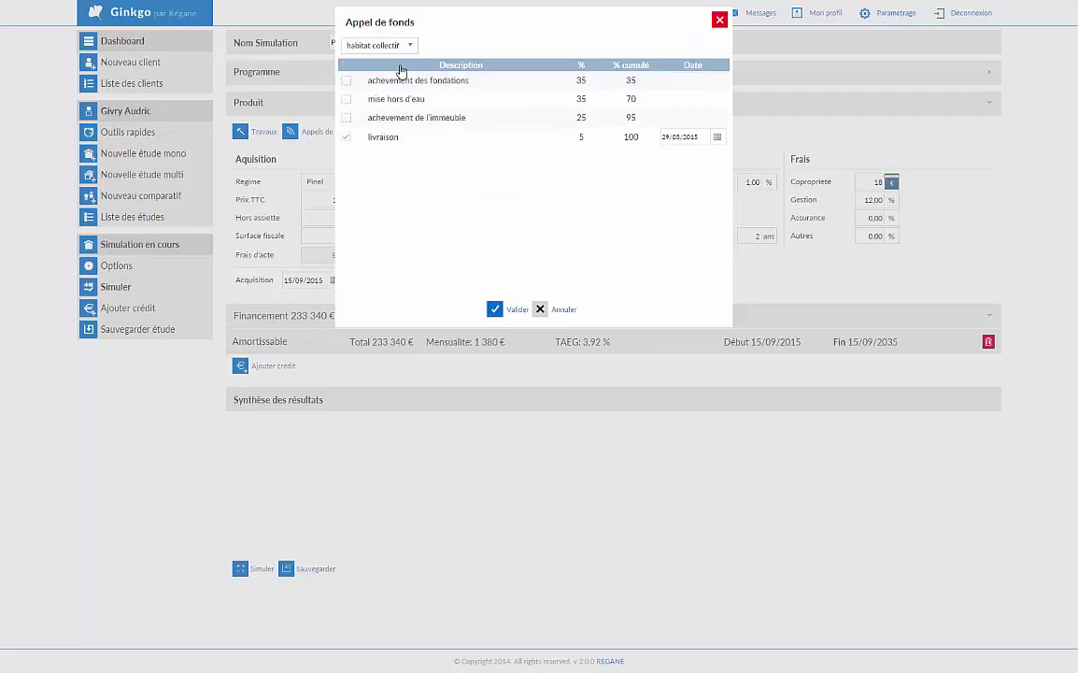
Step: Include the foundations completion stage in the fund-call schedule and date it 10/08/2015
left_click(346, 81)
left_click(717, 81)
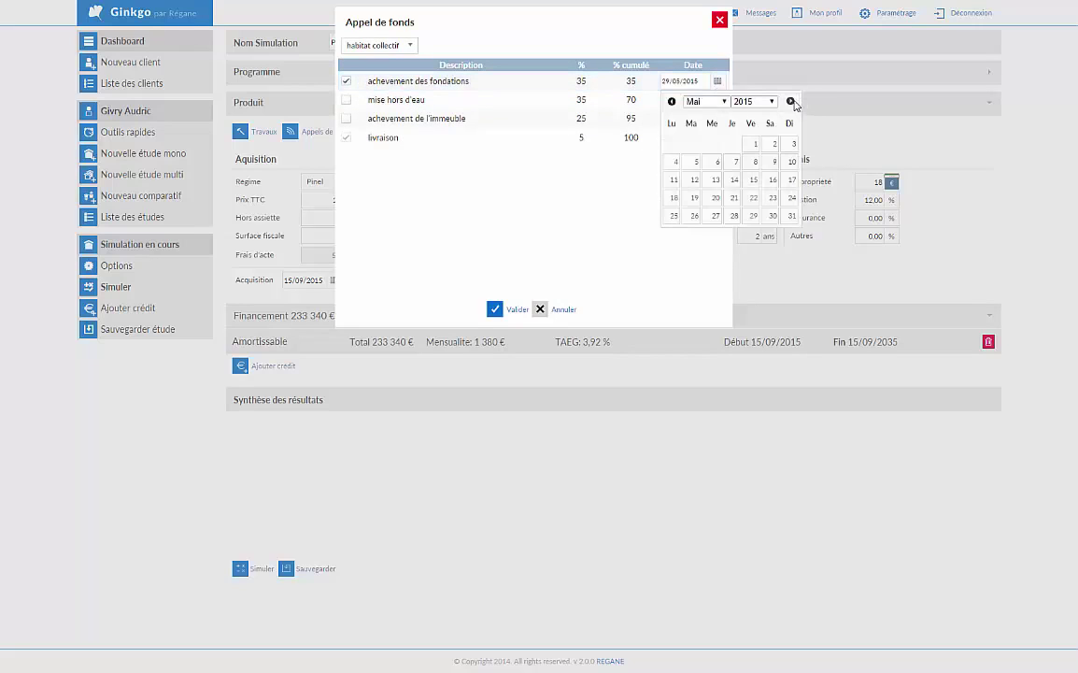
left_click(792, 101)
left_click(791, 101)
left_click(791, 101)
left_click(674, 179)
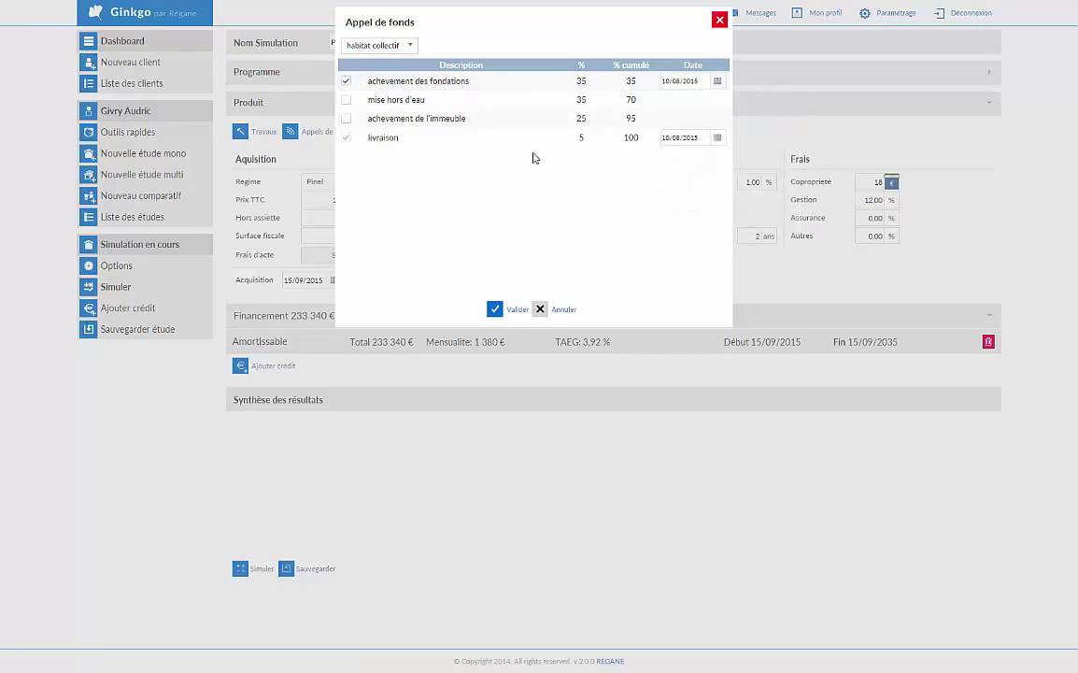
Step: Include the building completion stage (achèvement de l'immeuble) in the fund-call schedule and date it 15/12/2015
left_click(345, 119)
left_click(718, 119)
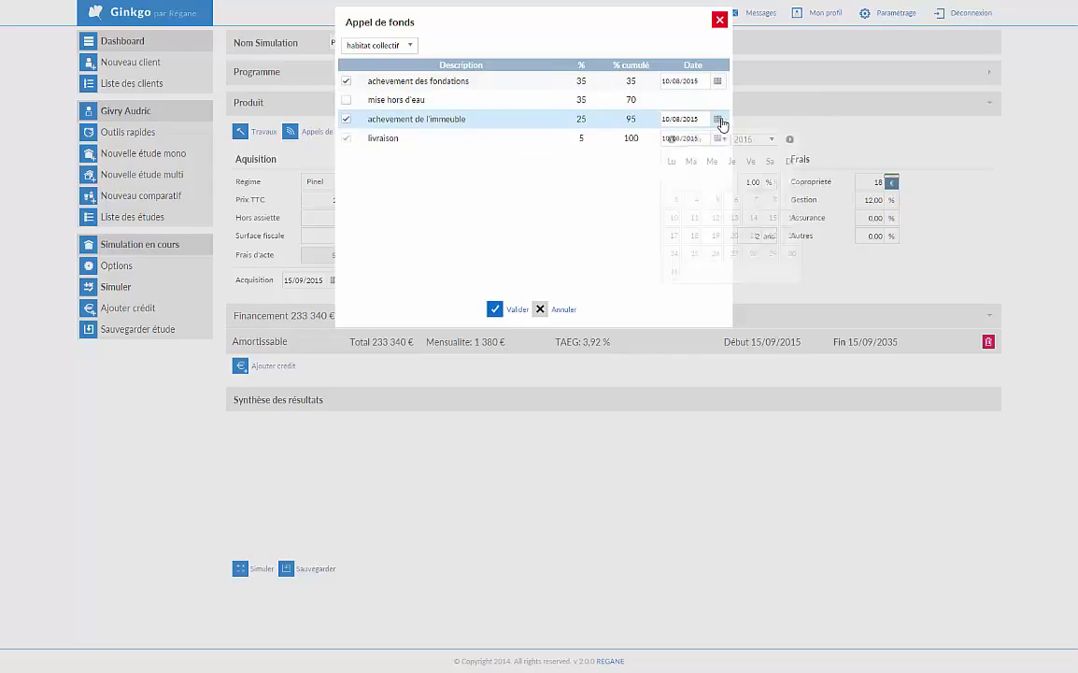
left_click(790, 138)
left_click(789, 139)
left_click(789, 139)
left_click(789, 138)
left_click(692, 217)
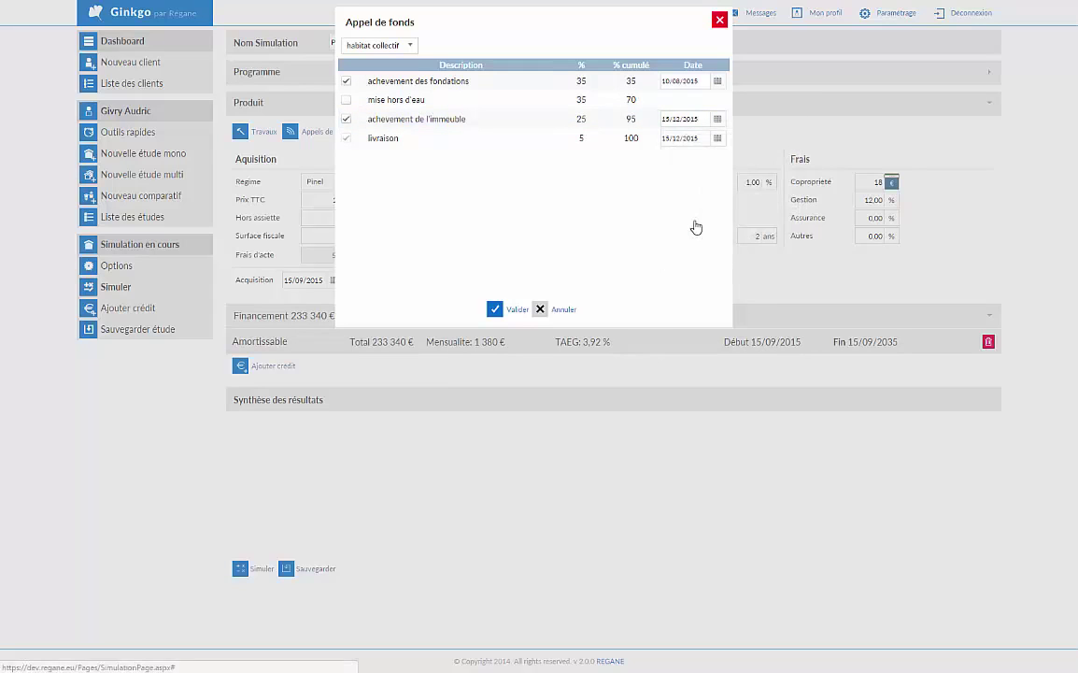
Step: Set the livraison date to 17/05/2016 and validate the fund-call schedule
left_click(718, 138)
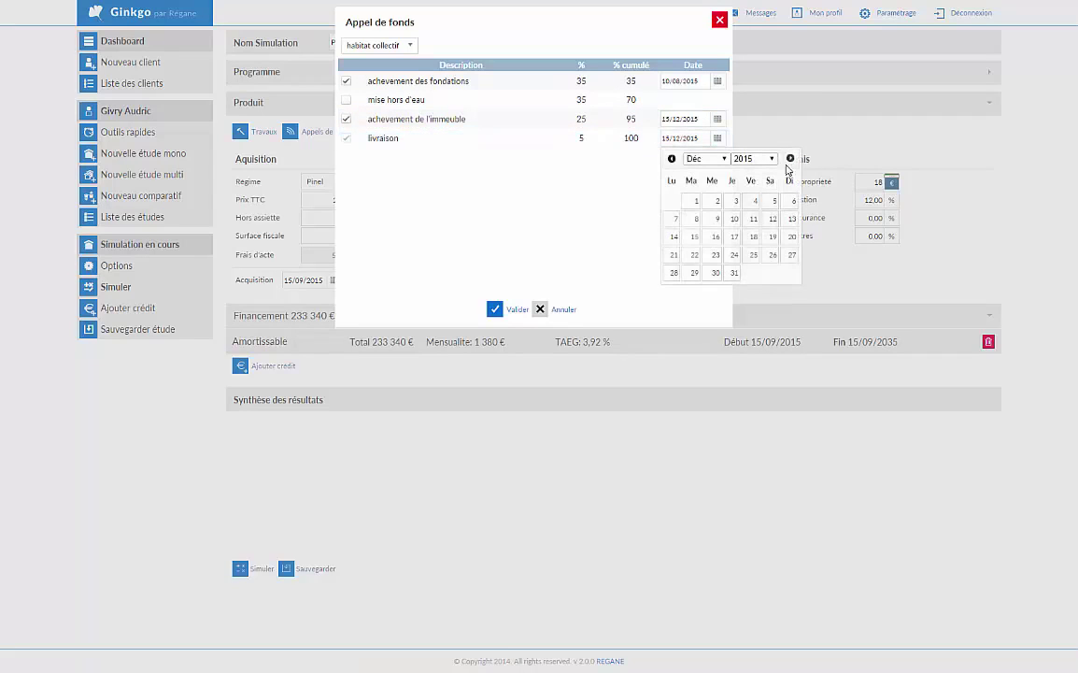
left_click(789, 158)
left_click(789, 158)
left_click(790, 158)
left_click(789, 158)
left_click(789, 158)
left_click(693, 255)
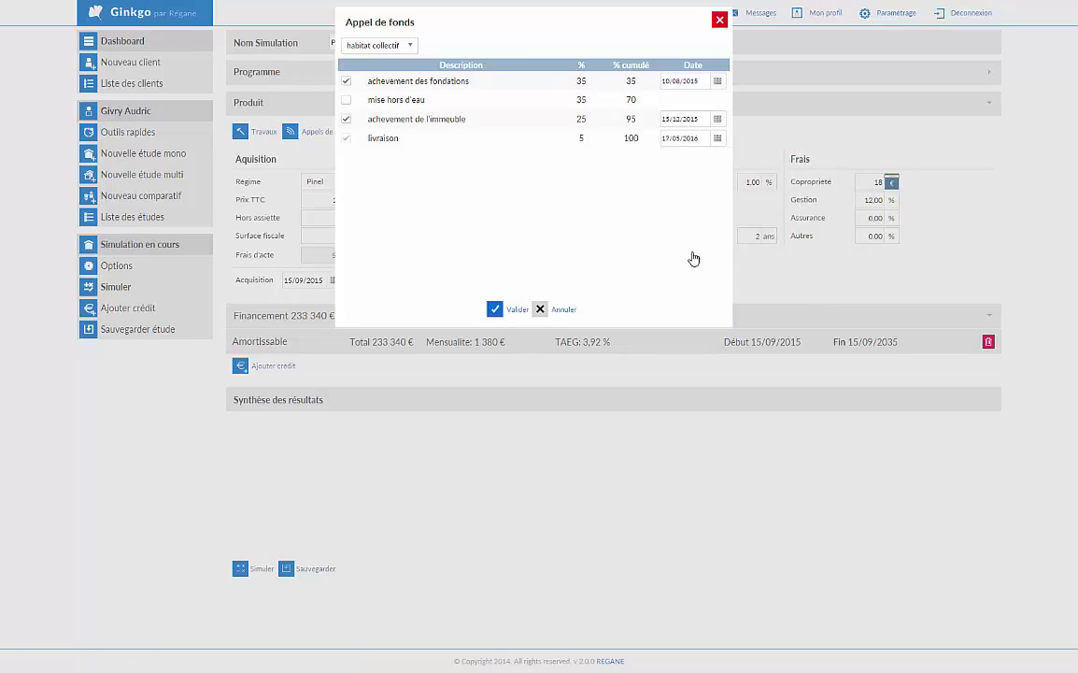
left_click(507, 309)
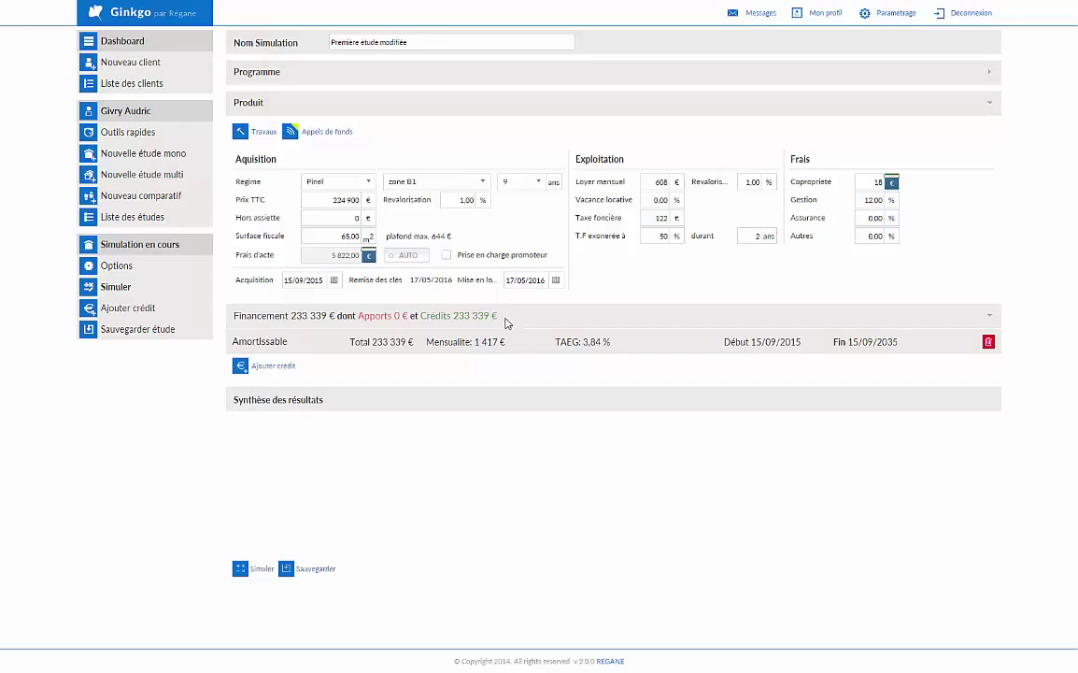
Step: Expand the Amortissable loan's details and make its duration run from Livraison
left_click(504, 343)
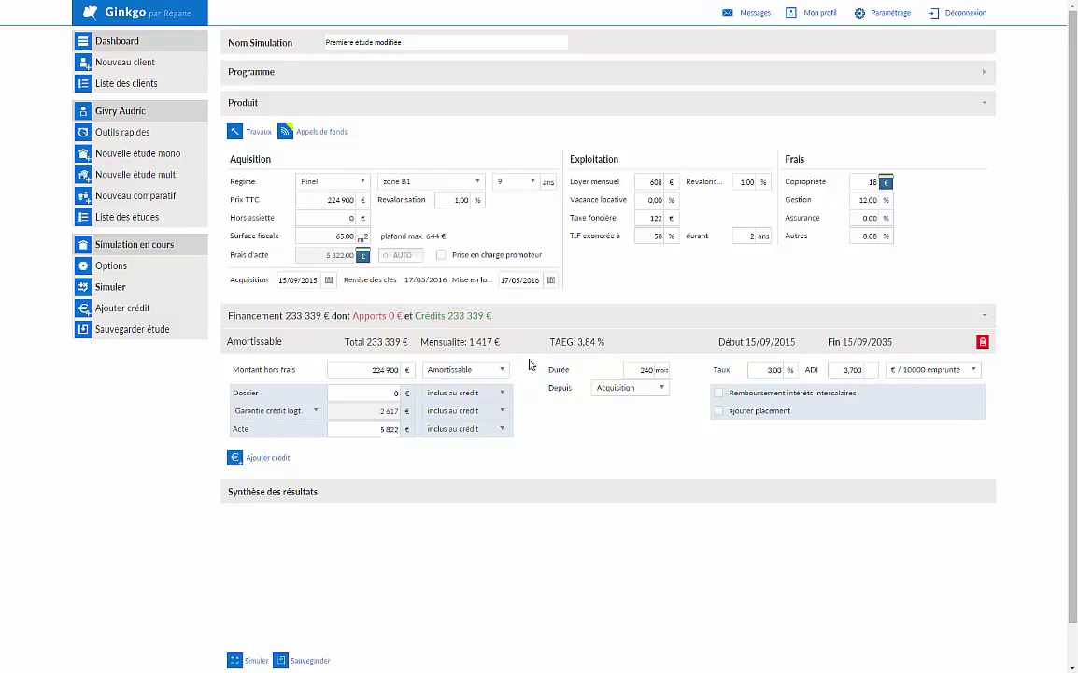
left_click(621, 387)
left_click(624, 422)
Step: Switch the loan type to Différé K+I and set the deferral to 3 months
left_click(502, 371)
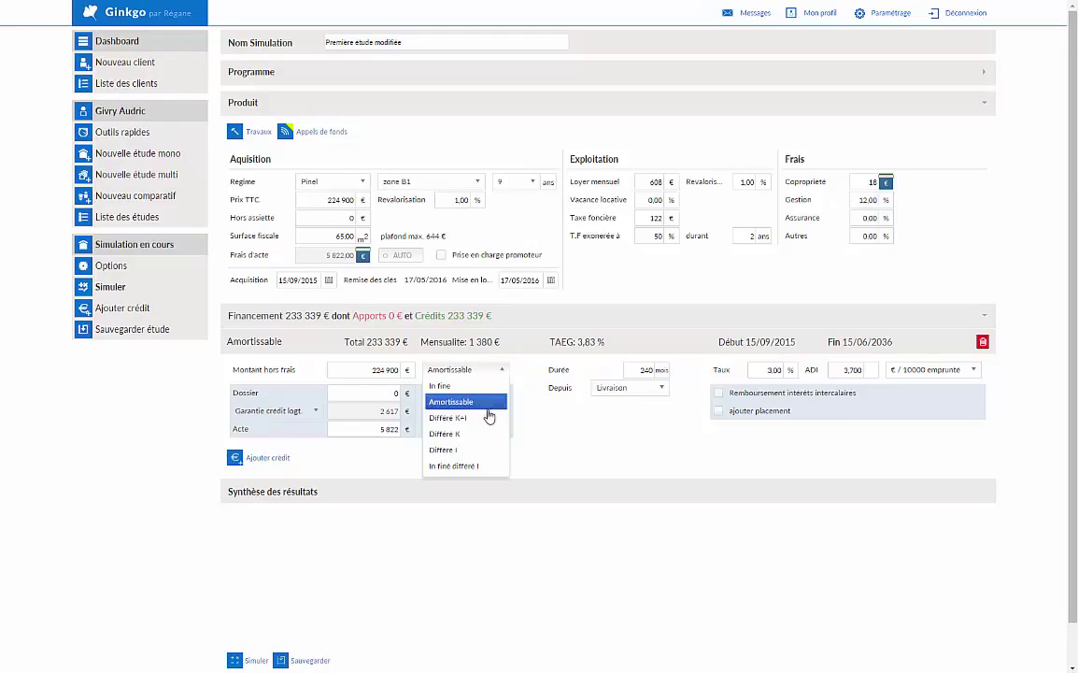
left_click(489, 418)
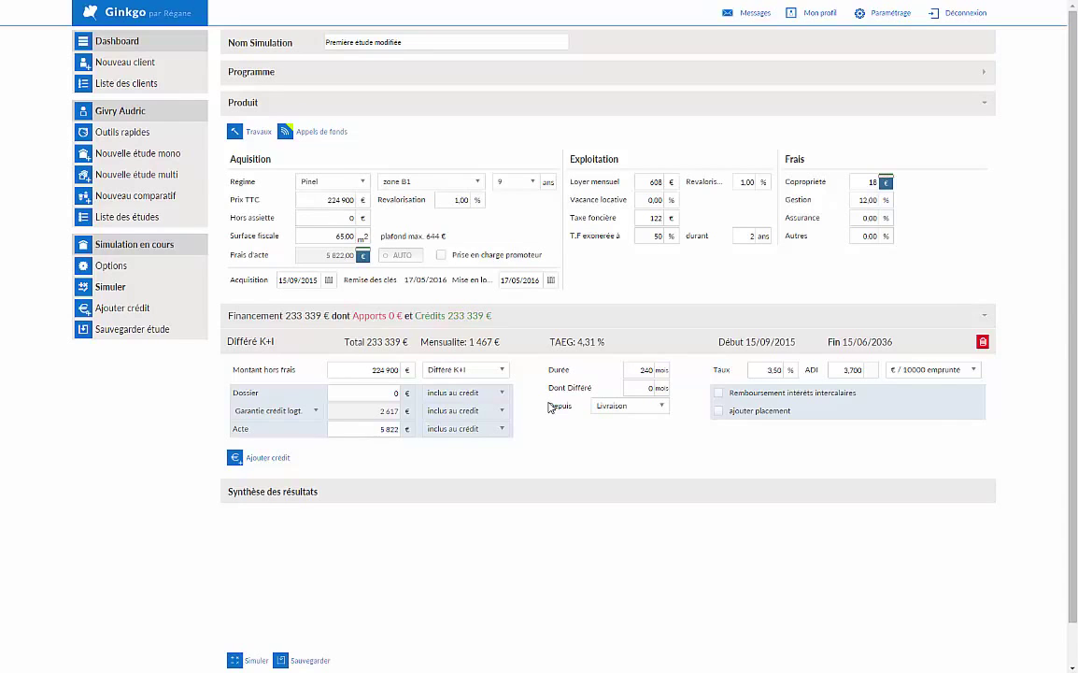
left_click(623, 387)
type("3")
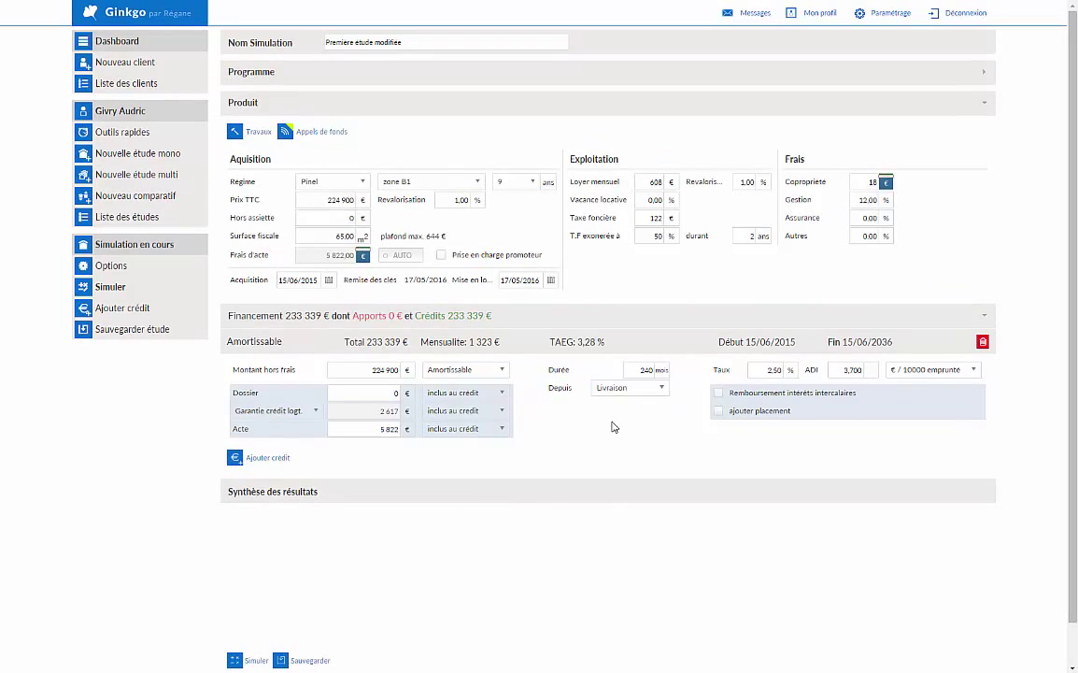
Step: Toggle the Remboursement intérêts intercalaires option on the Amortissable loan
left_click(719, 392)
left_click(719, 398)
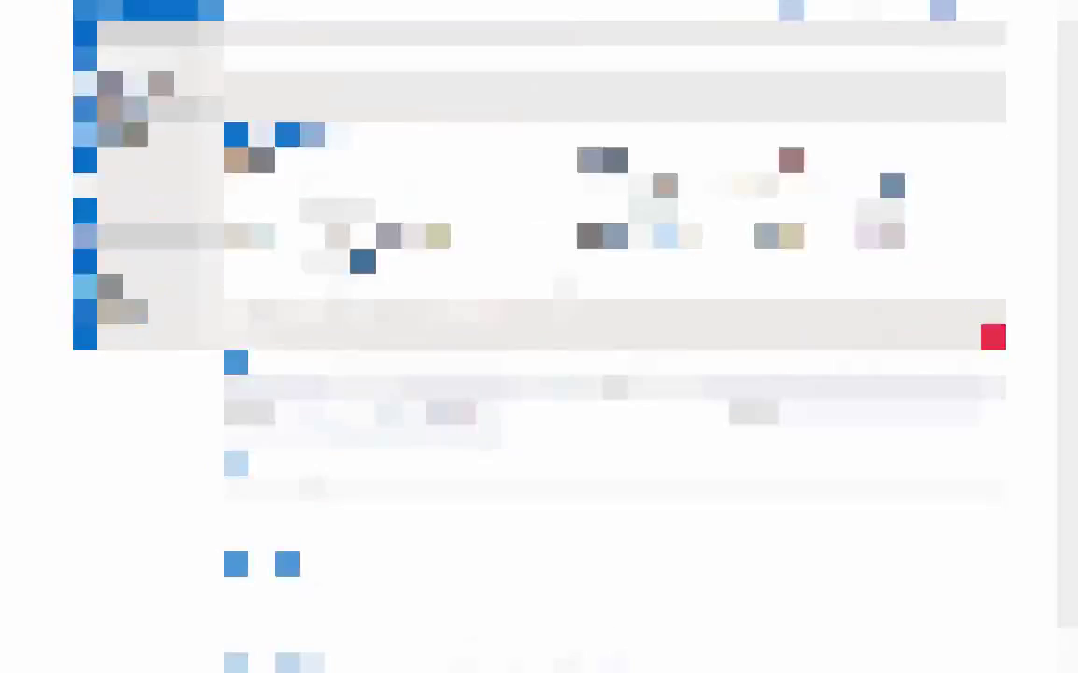
Step: Set the regime of "Première étude travaux" to Déficit Foncier and add a works item amounting to 25 000 €
left_click(368, 183)
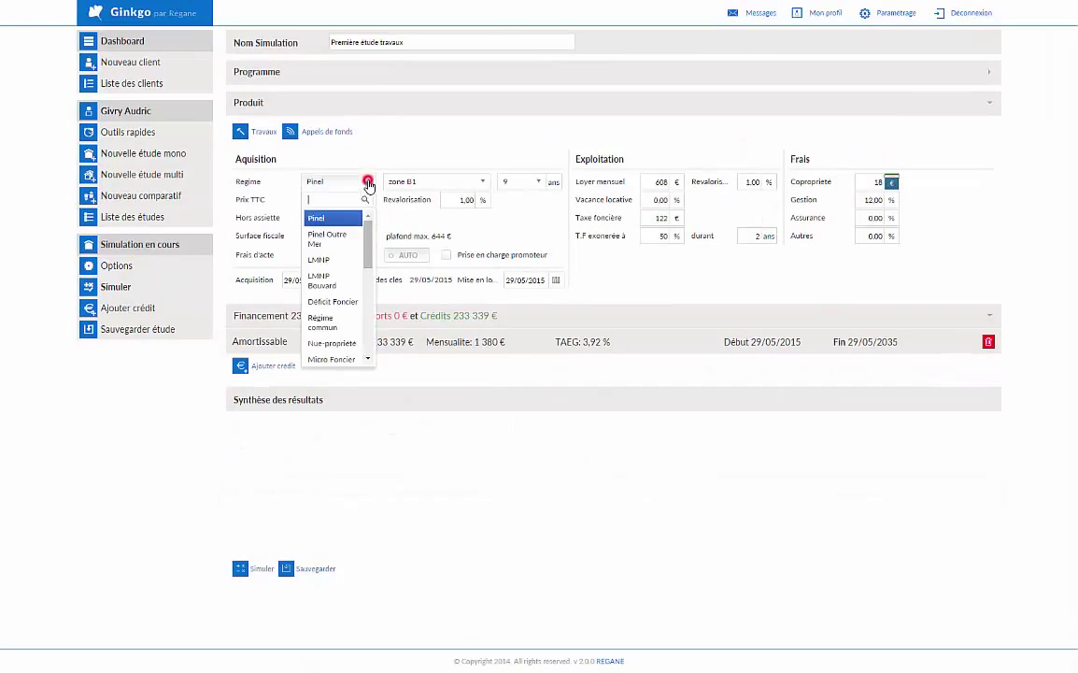
left_click(328, 301)
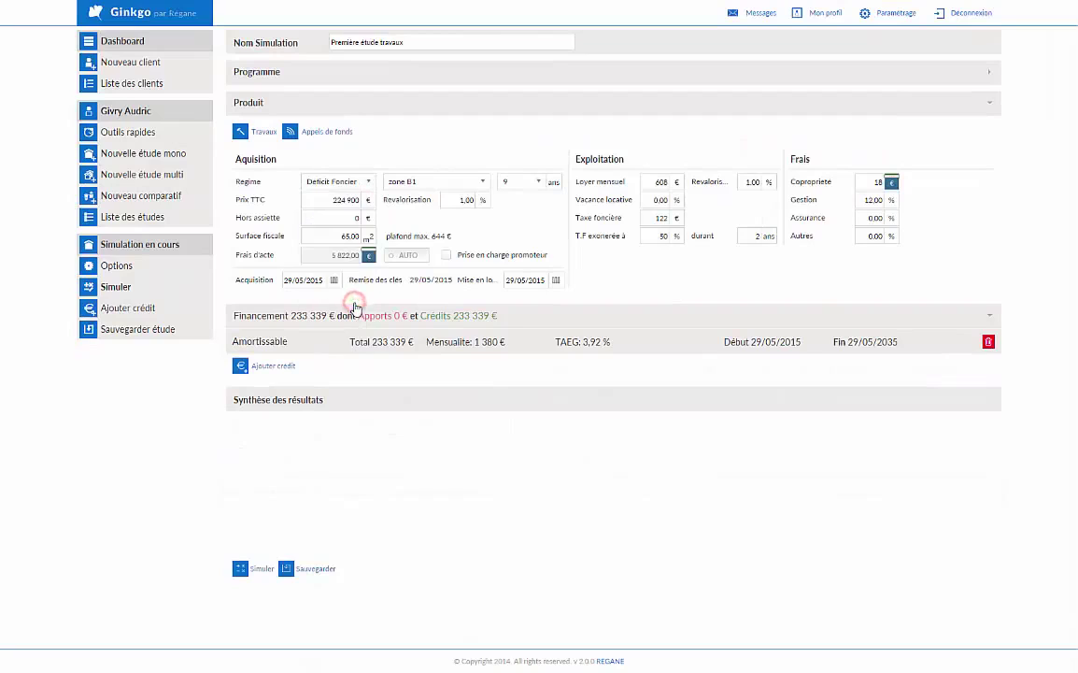
left_click(264, 132)
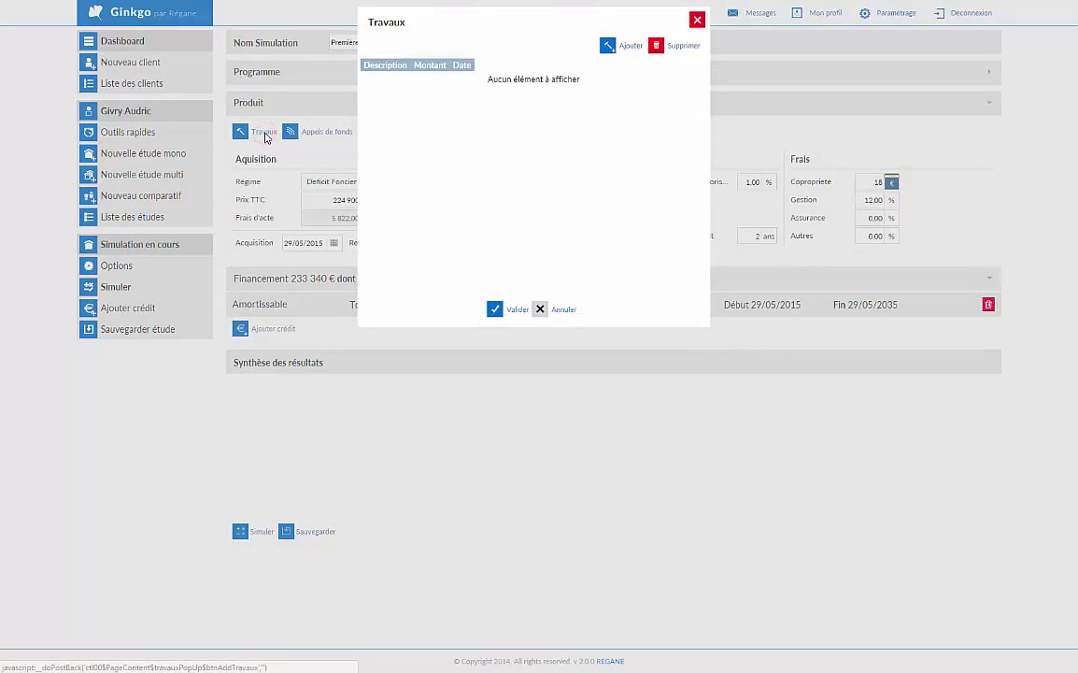
left_click(627, 47)
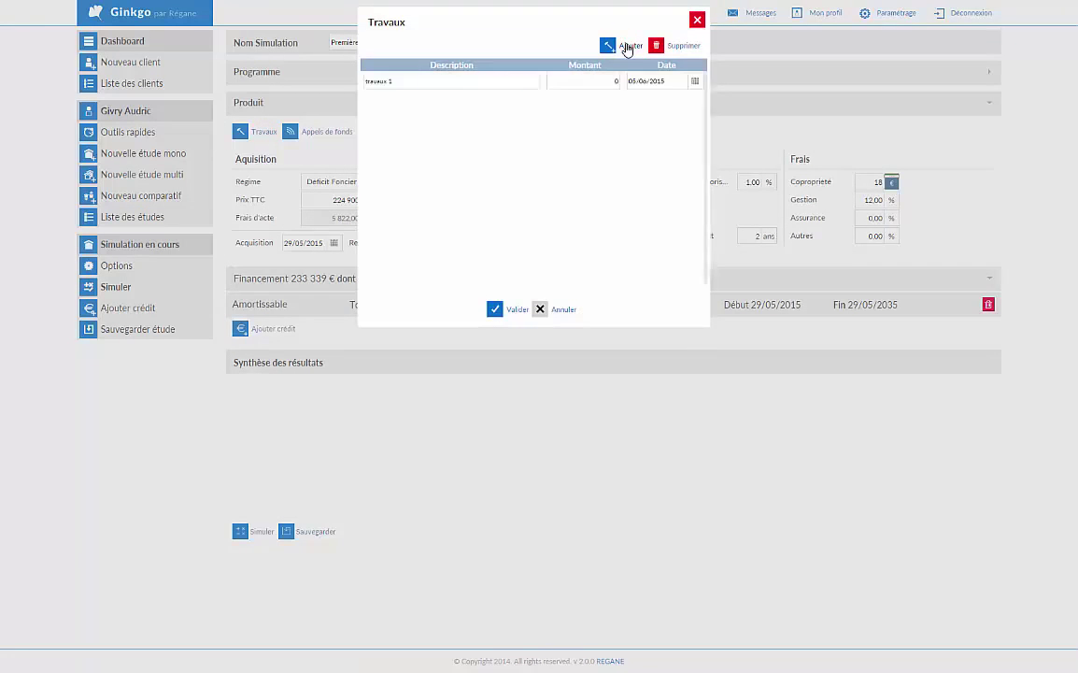
type("250000")
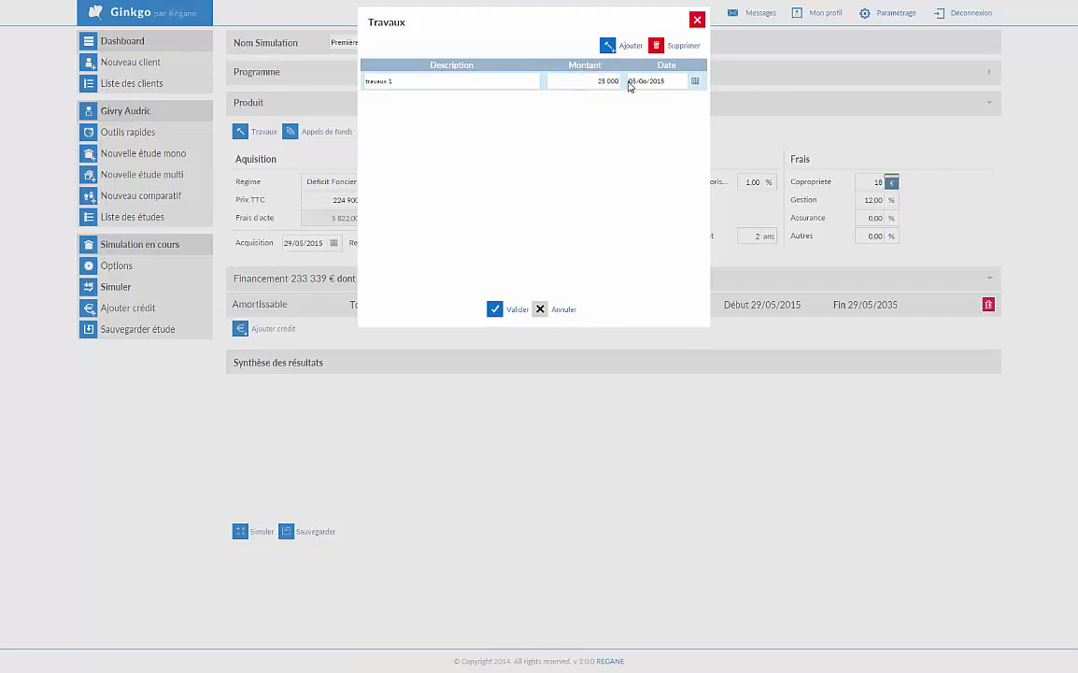
Step: Set the works item's date to 15/12/2015
left_click(695, 81)
left_click(757, 102)
left_click(757, 101)
left_click(758, 102)
left_click(757, 102)
left_click(757, 102)
left_click(757, 101)
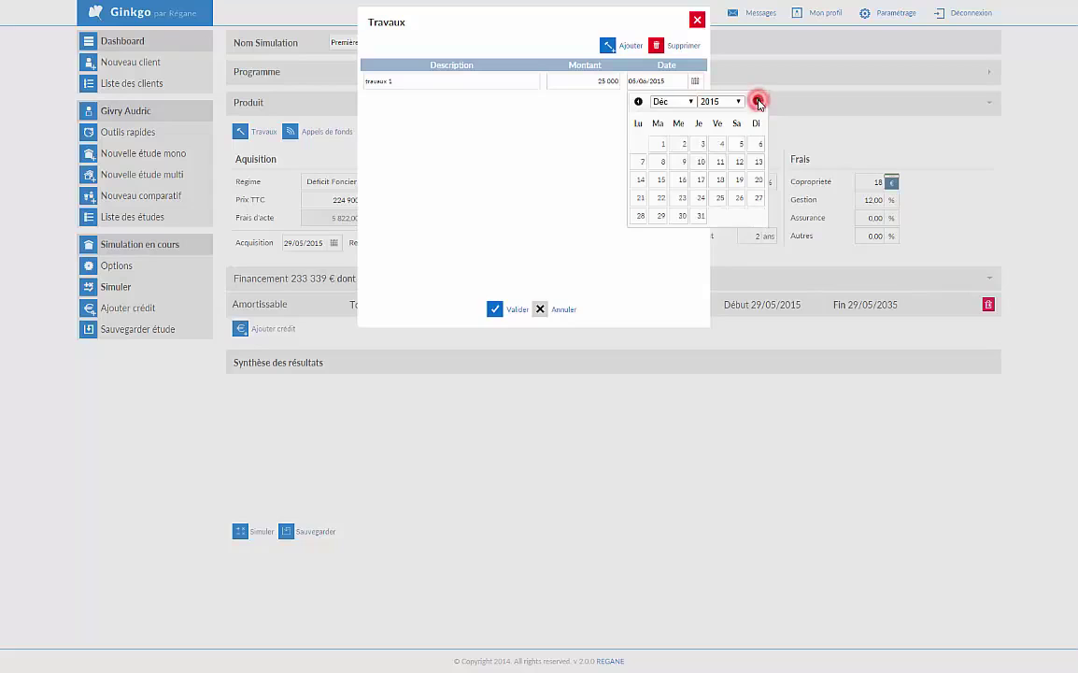
left_click(658, 181)
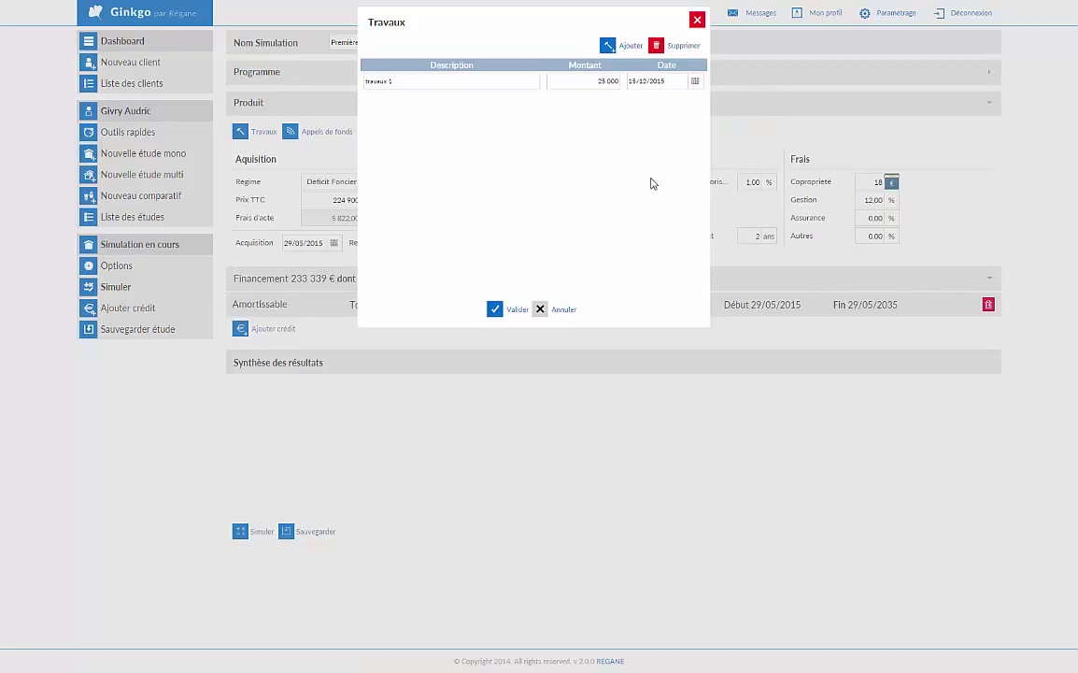
Step: Add a second works item amounting to 25 000 €, dated 12/04/2016, and validate the works list
left_click(625, 46)
left_click(609, 97)
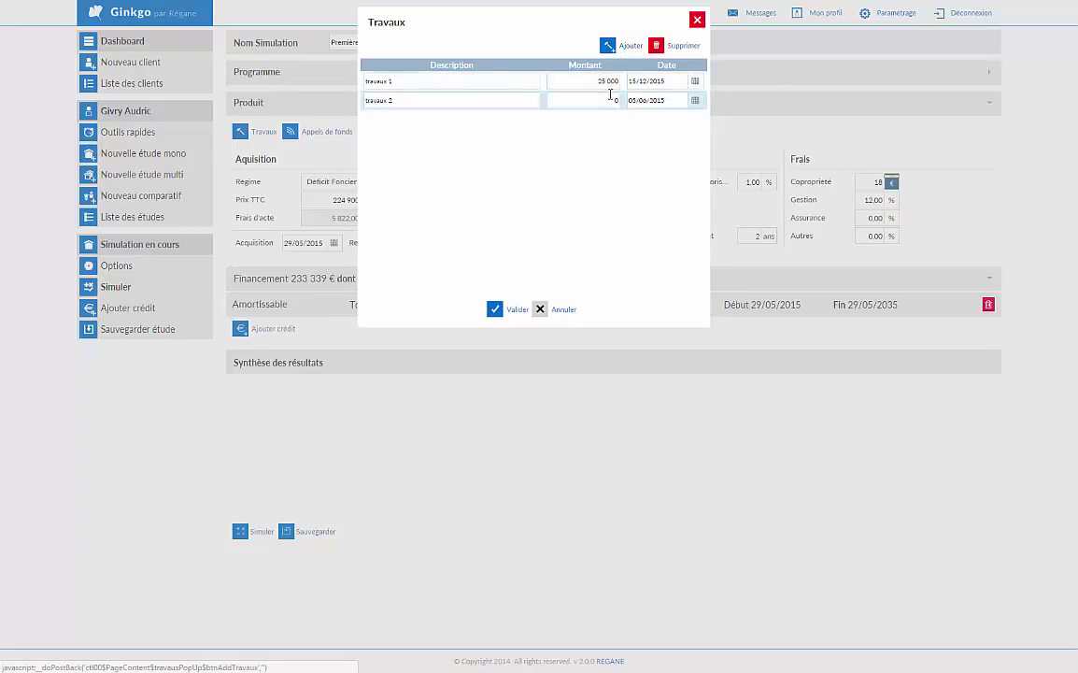
type("25 000")
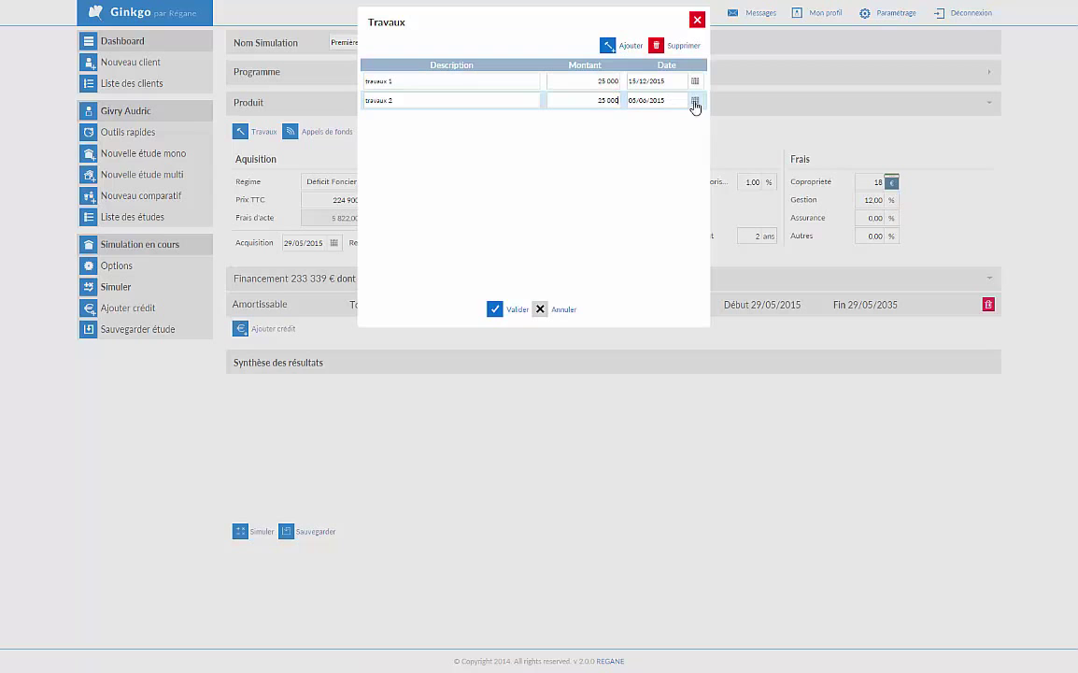
left_click(695, 100)
left_click(758, 121)
left_click(758, 121)
left_click(758, 122)
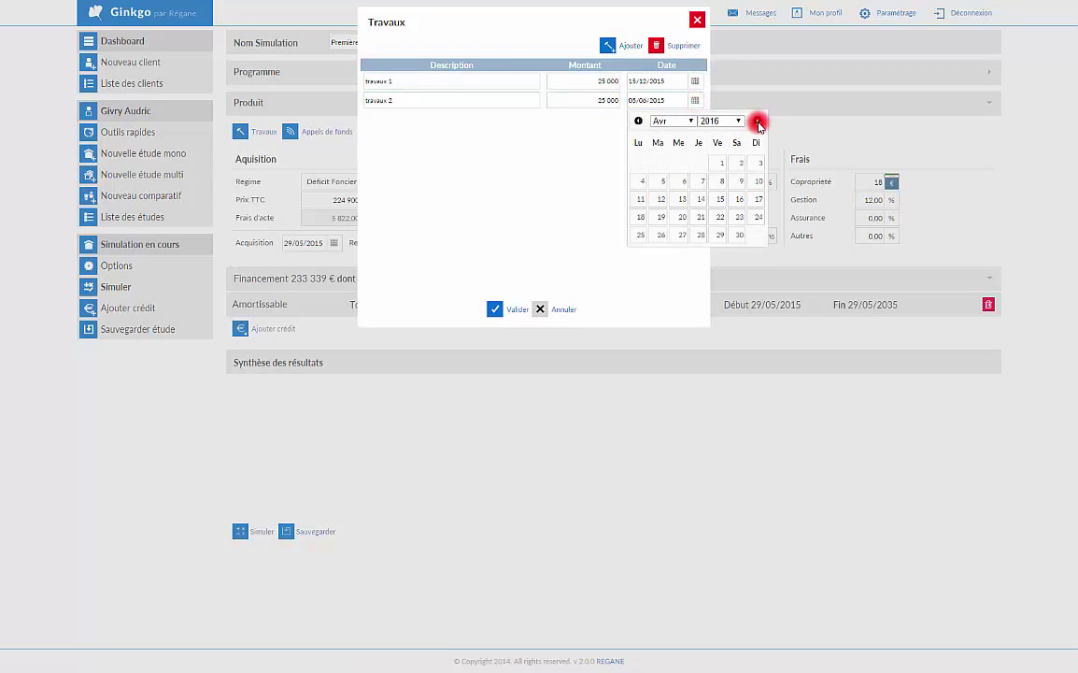
left_click(661, 199)
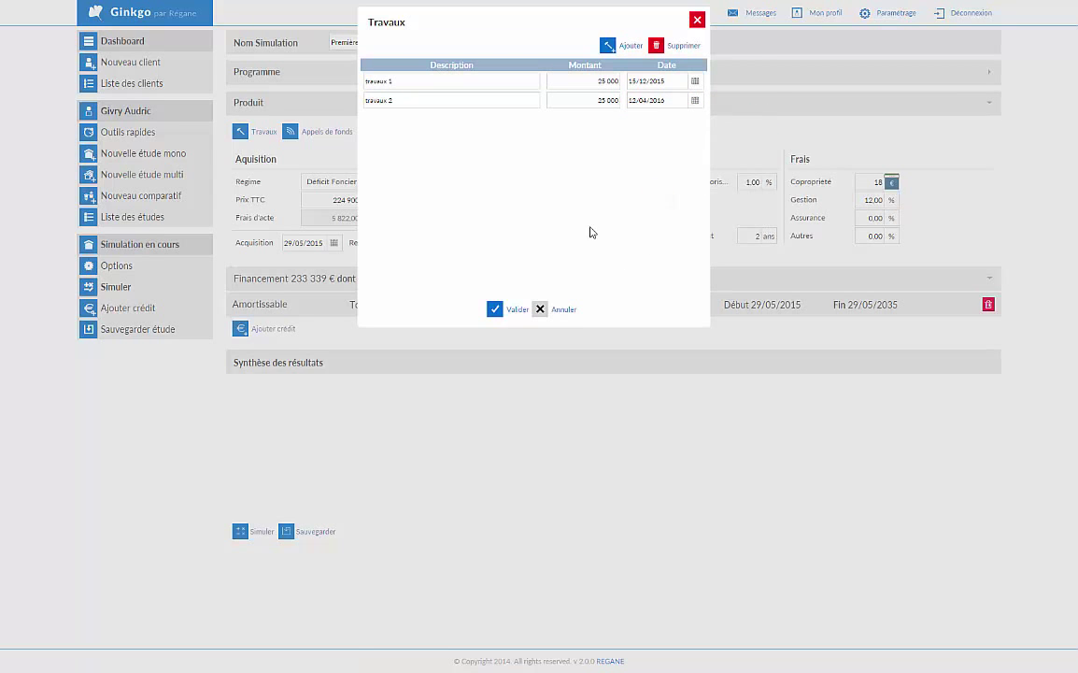
left_click(512, 309)
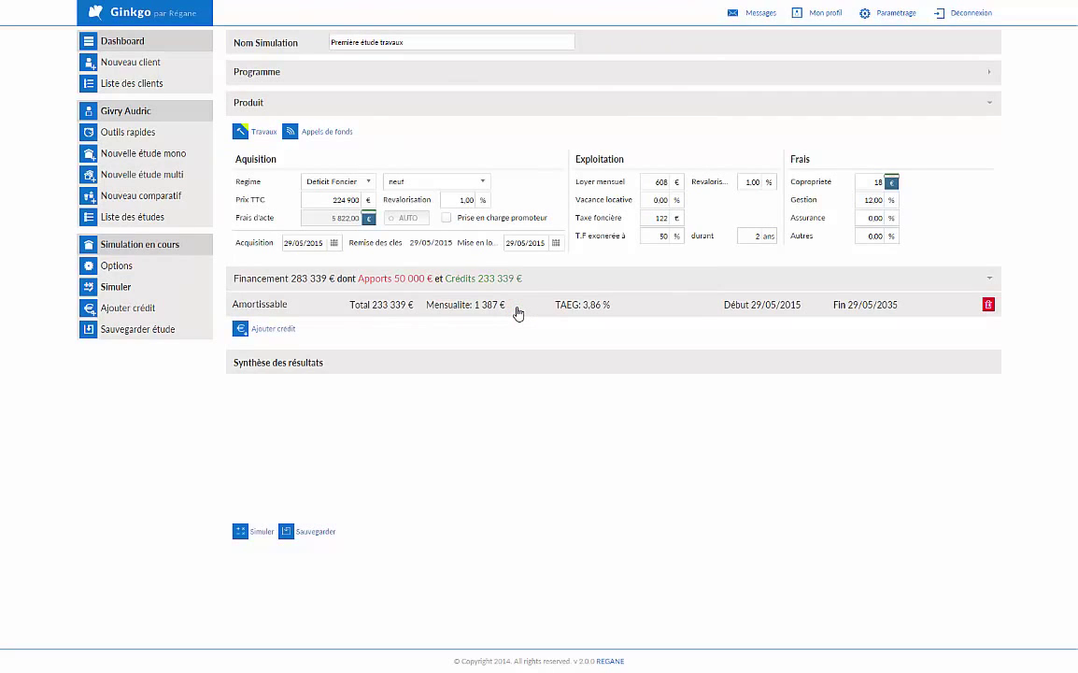
Step: Change the acquisition regime of "Première étude travaux" to Malraux
left_click(368, 182)
scroll(364, 271, "down", 2)
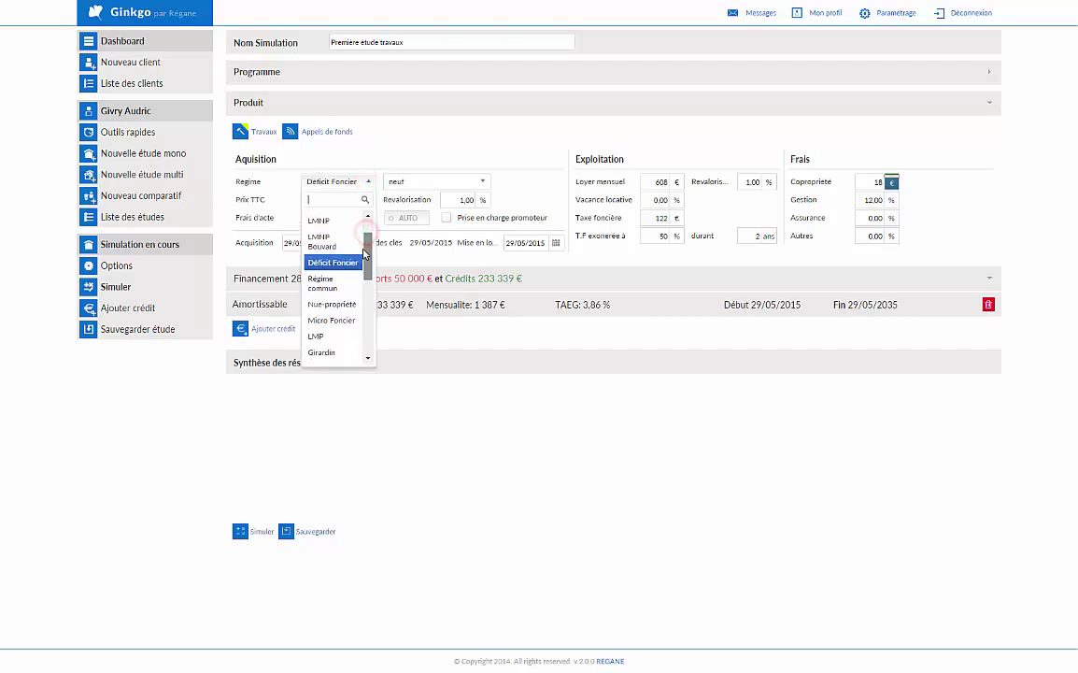
scroll(336, 280, "down", 3)
left_click(332, 291)
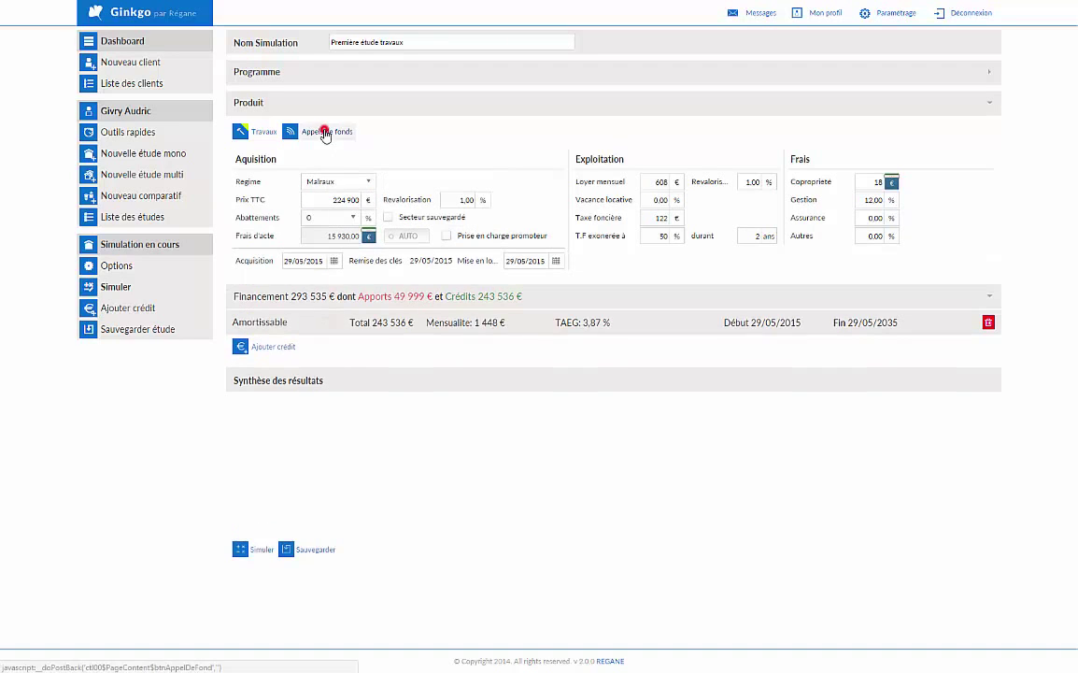
Step: Switch the fund calls to saisie libre and add "Appel de fond 1" at 100 %
left_click(326, 133)
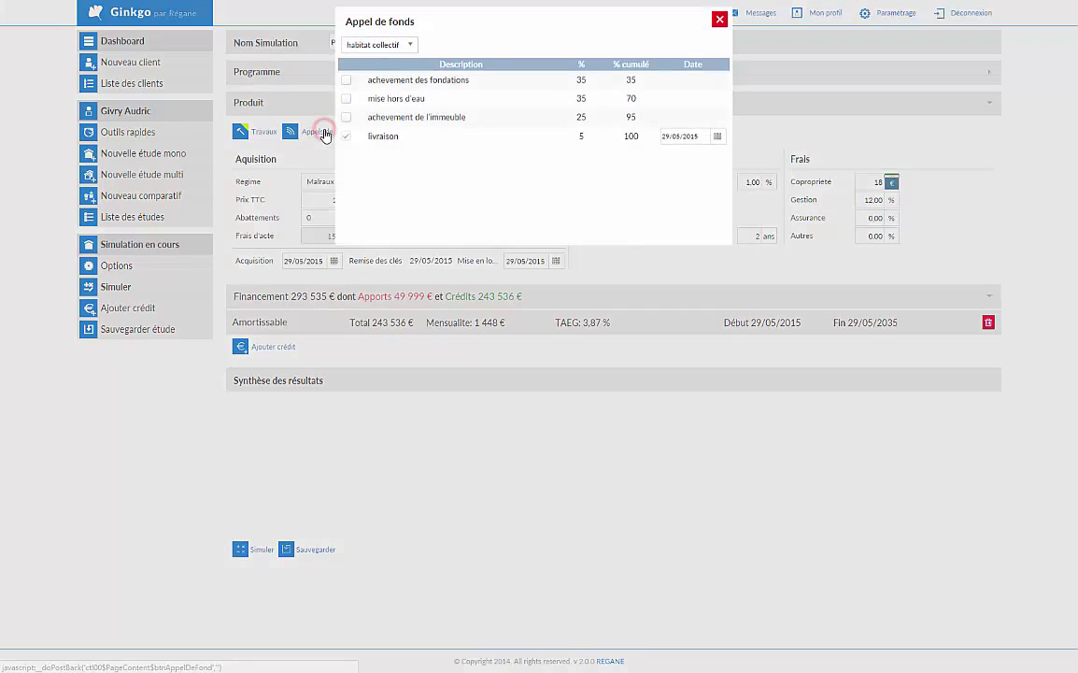
left_click(409, 45)
left_click(383, 95)
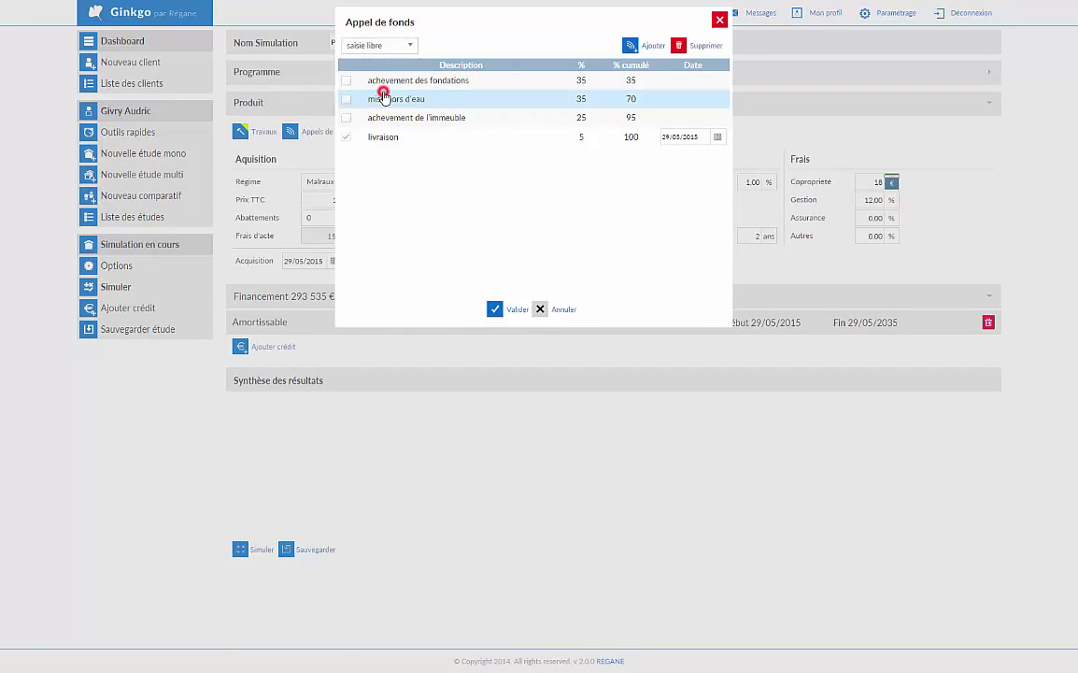
left_click(655, 46)
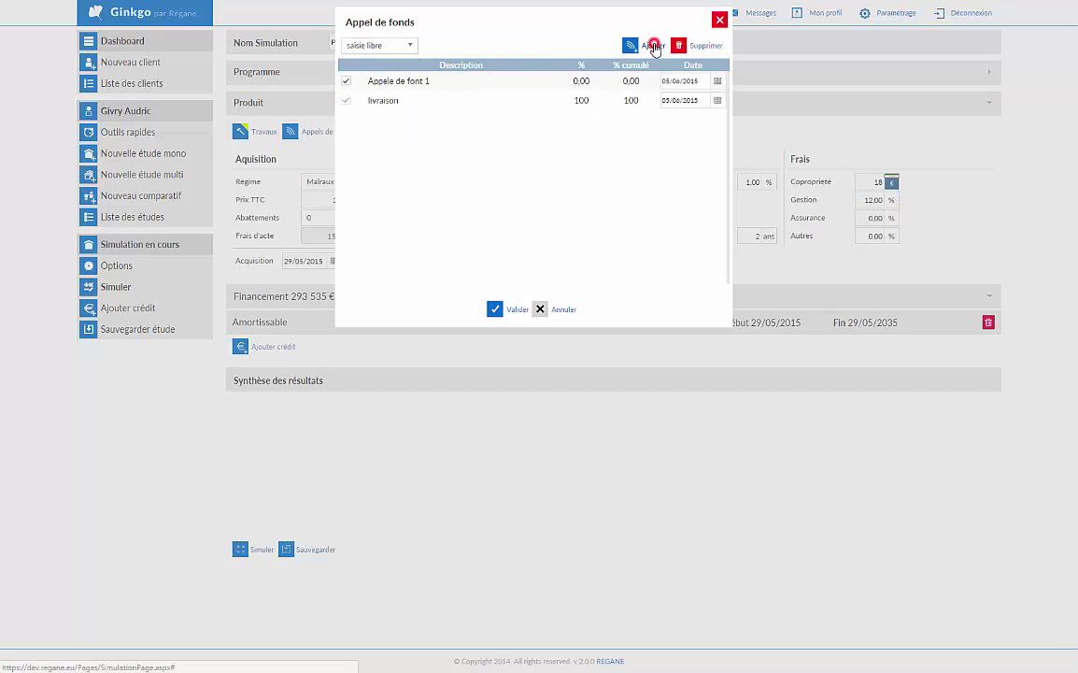
left_click(578, 81)
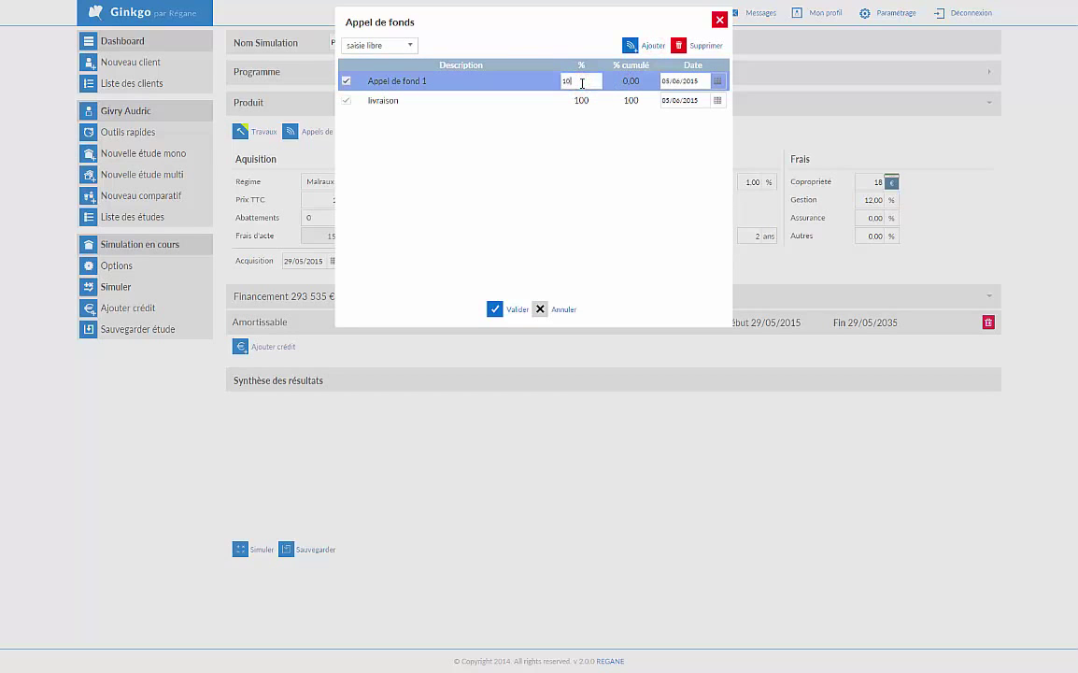
Step: Set the date of "Appel de fond 1" to 29/05/2015
left_click(718, 82)
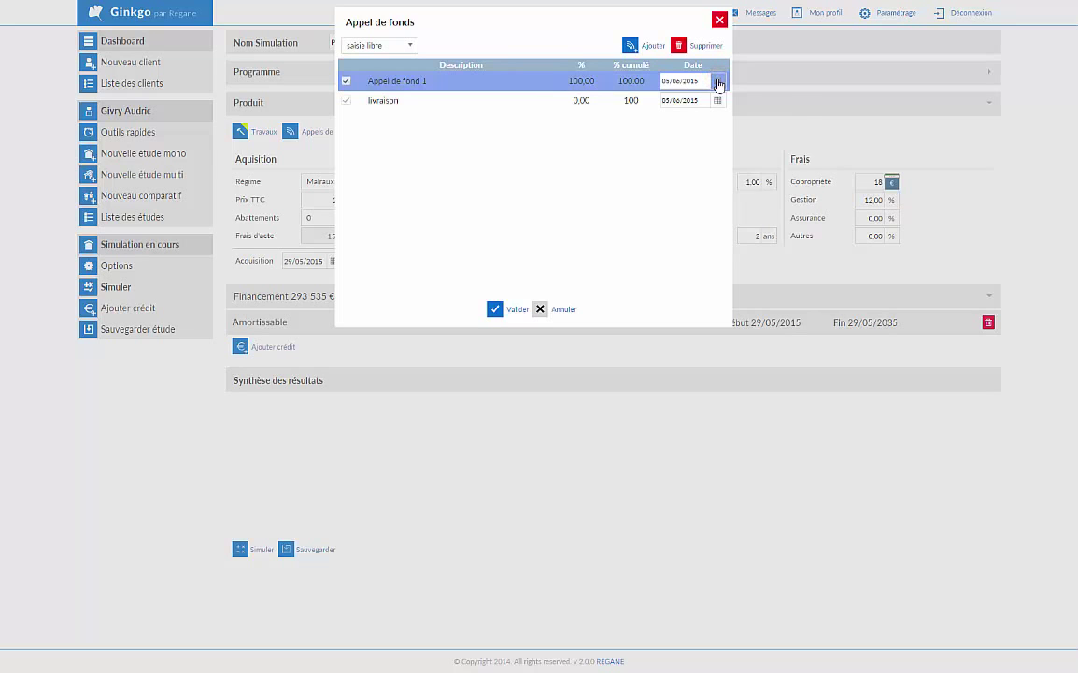
left_click(718, 82)
left_click(790, 101)
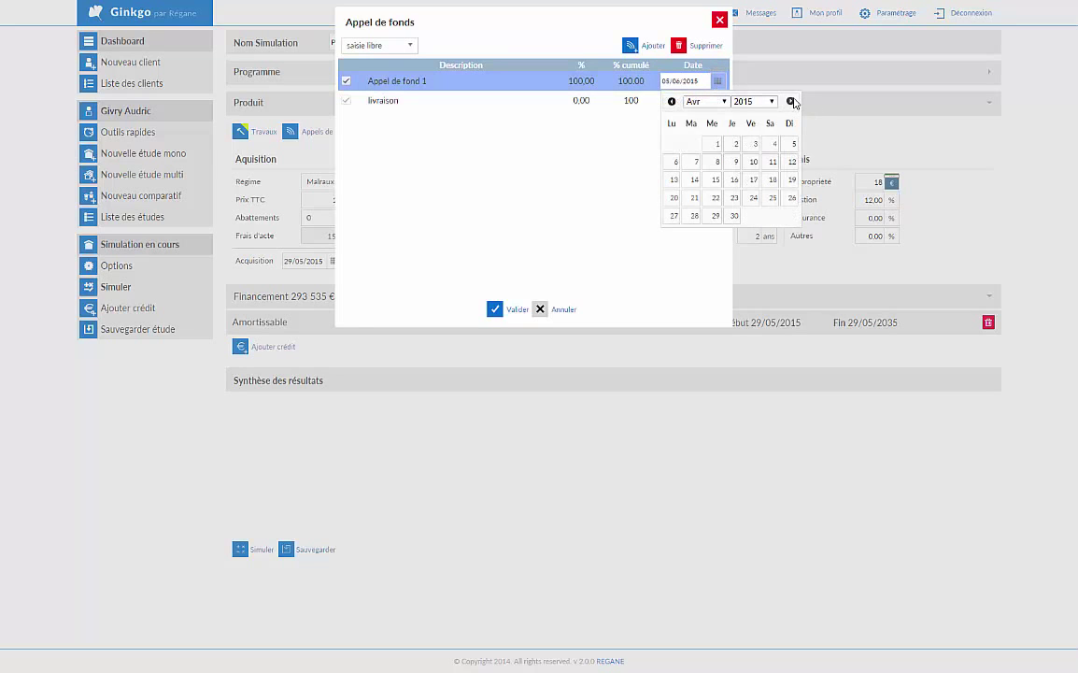
left_click(754, 216)
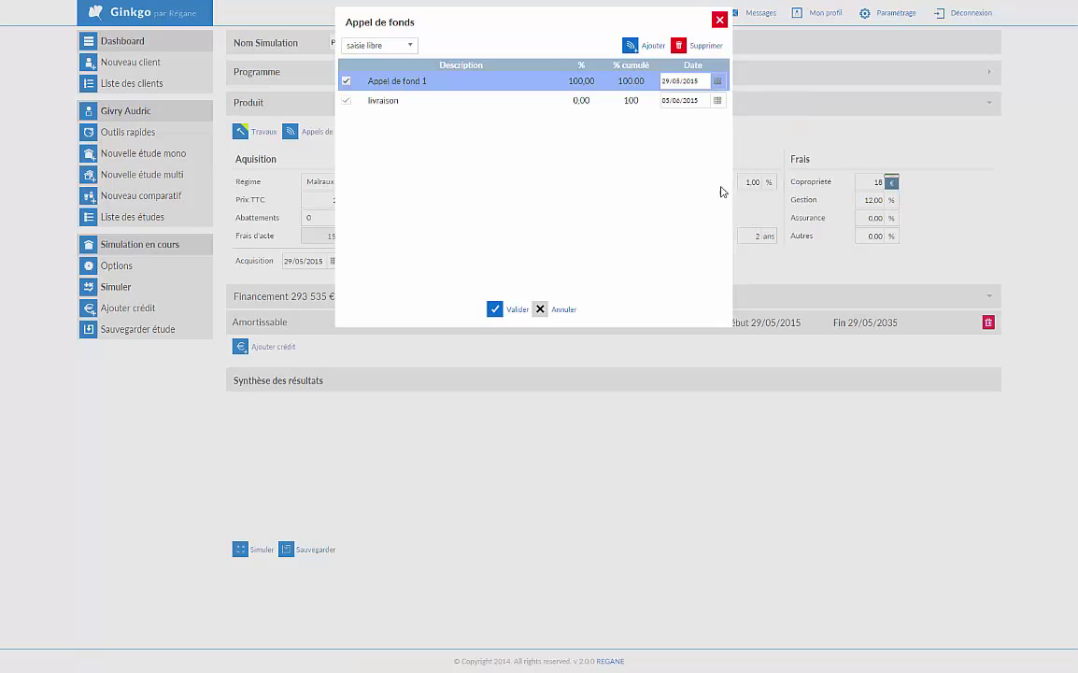
Step: Set the livraison date to 13/09/2016 and validate the fund calls
left_click(718, 100)
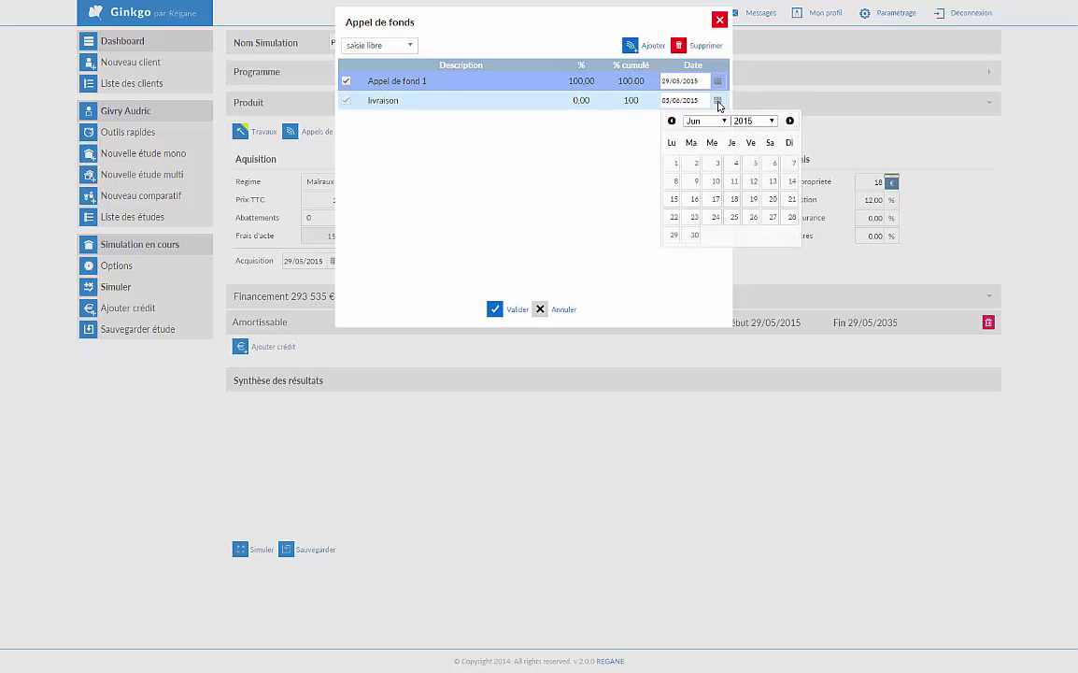
left_click(790, 122)
left_click(790, 122)
left_click(791, 121)
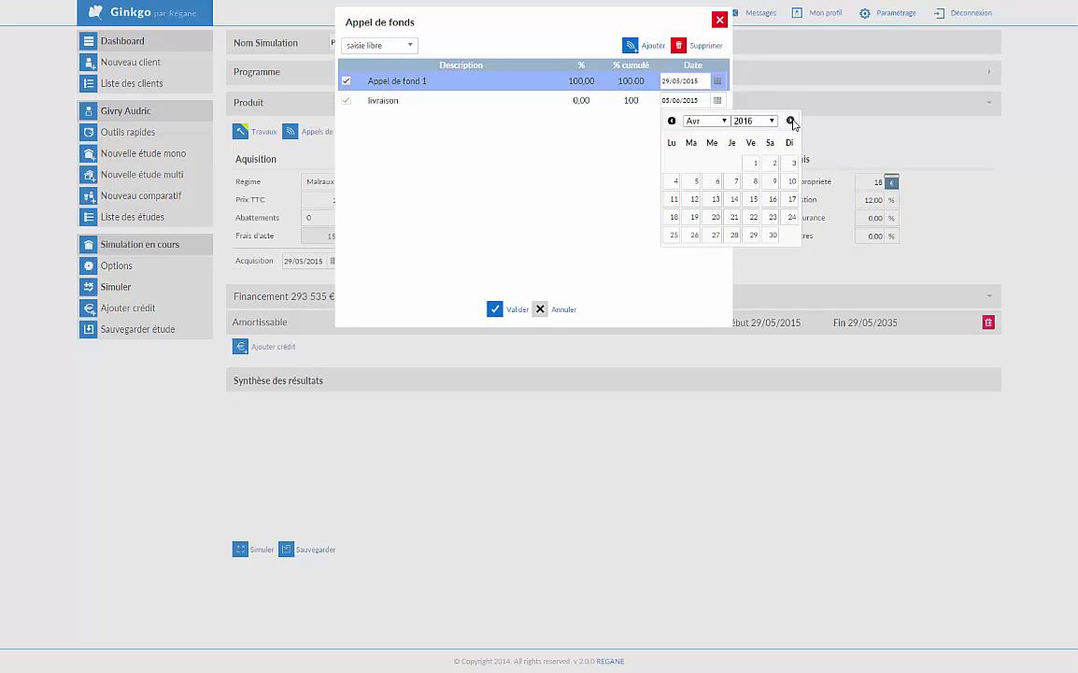
left_click(790, 122)
left_click(791, 122)
left_click(790, 122)
left_click(790, 121)
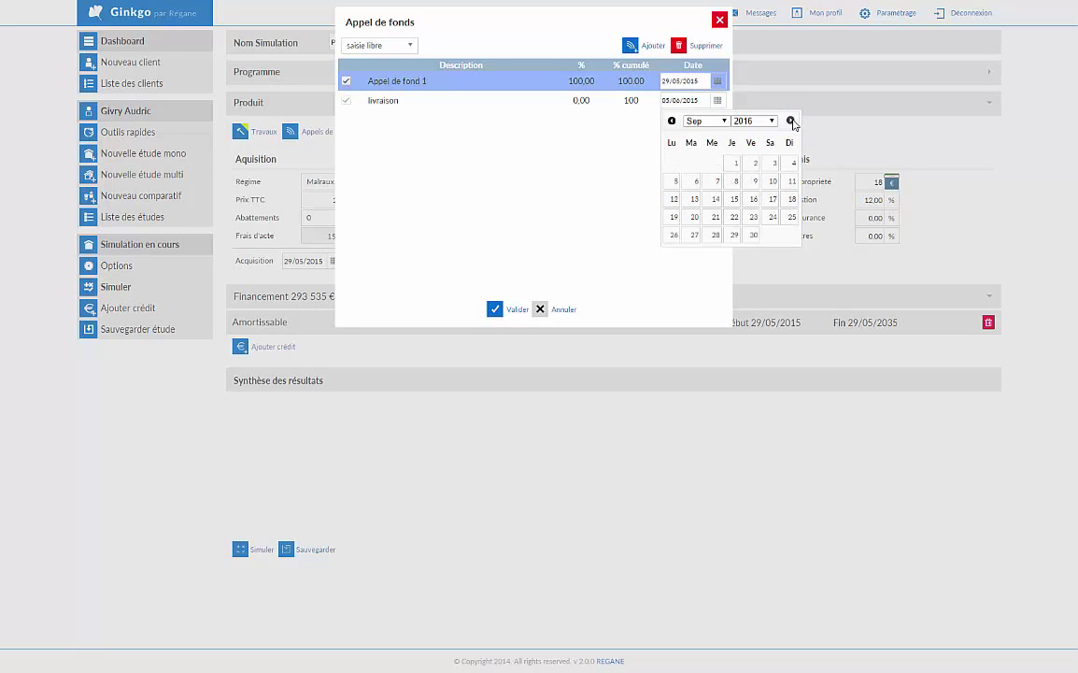
left_click(694, 199)
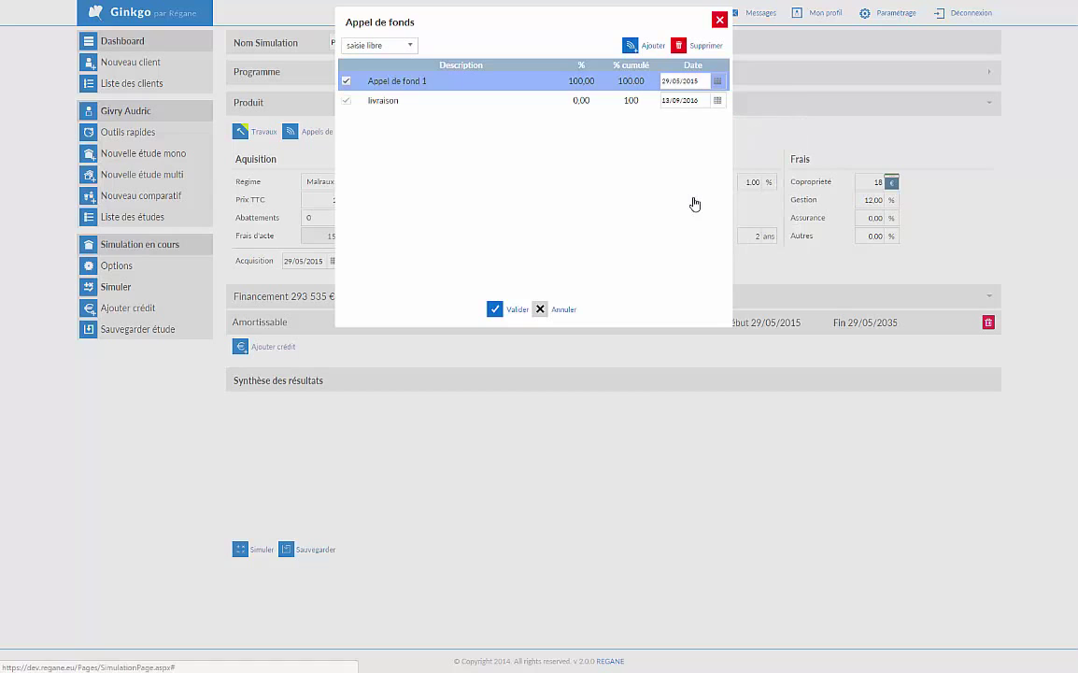
left_click(518, 309)
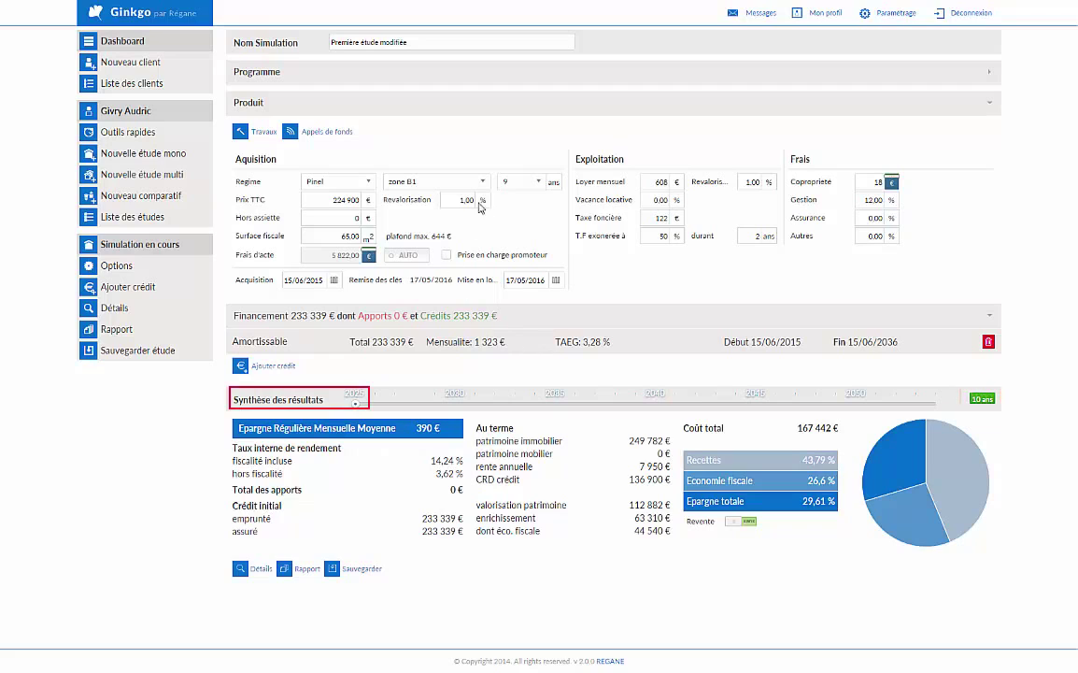
Step: Set the Pinel duration of "Première étude modifiée" to 12 years and run the simulation
left_click(537, 184)
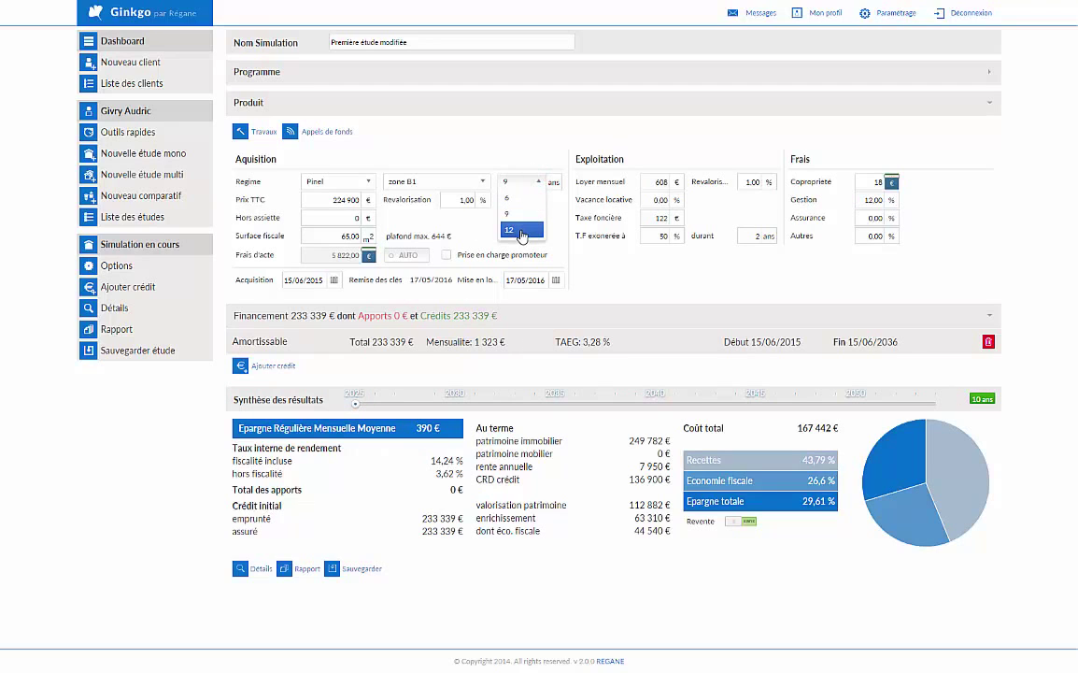
left_click(521, 231)
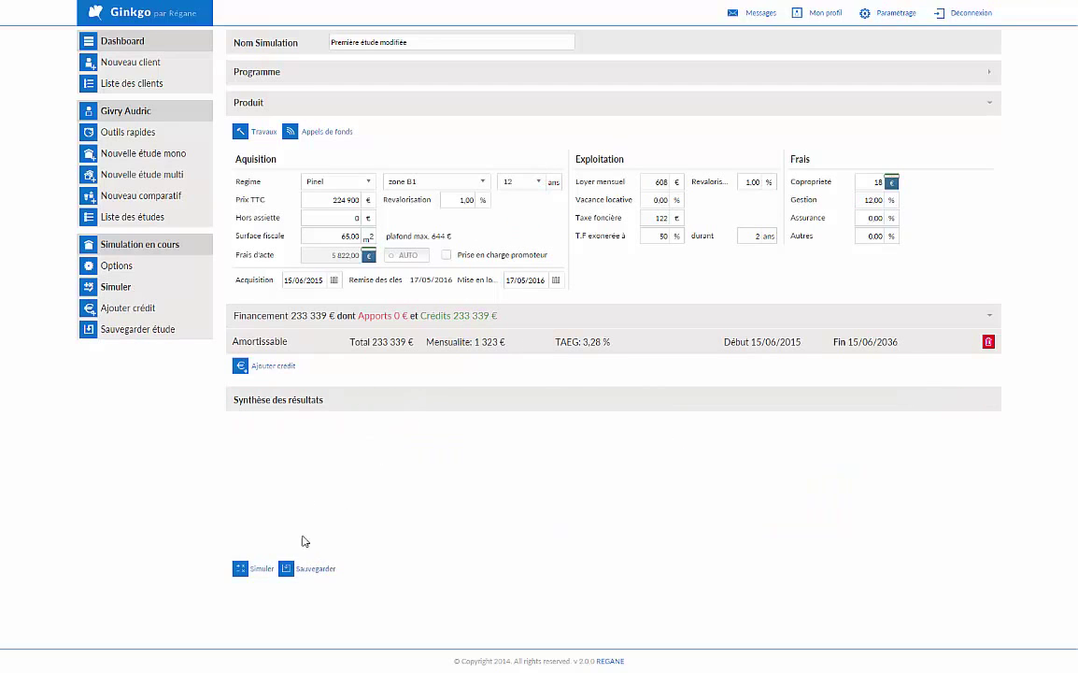
left_click(242, 568)
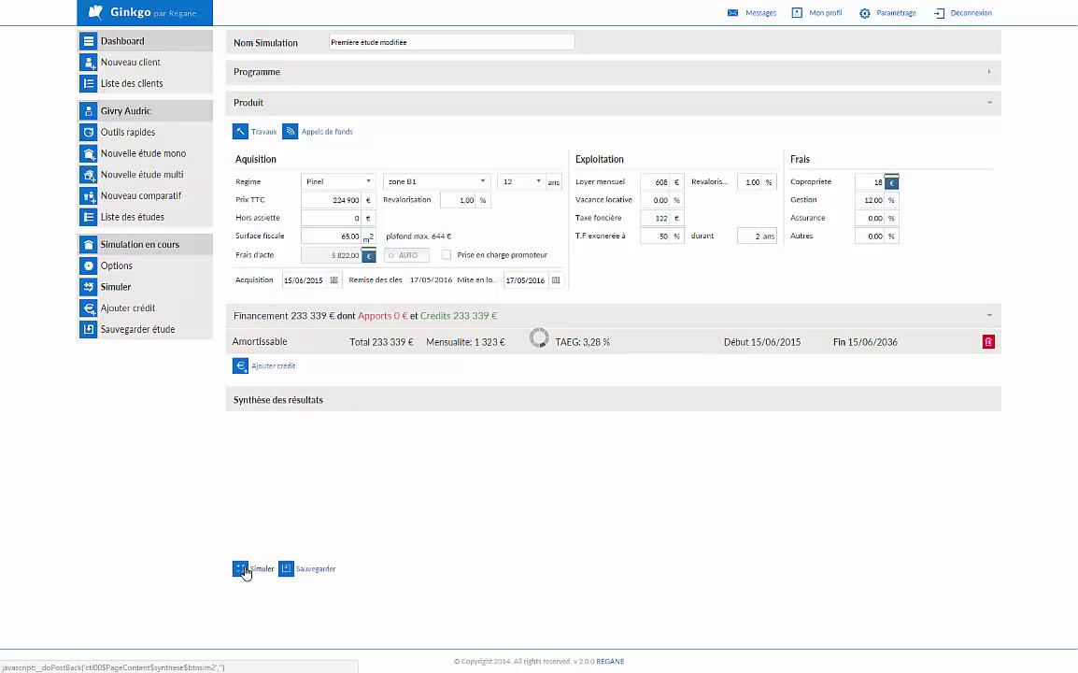